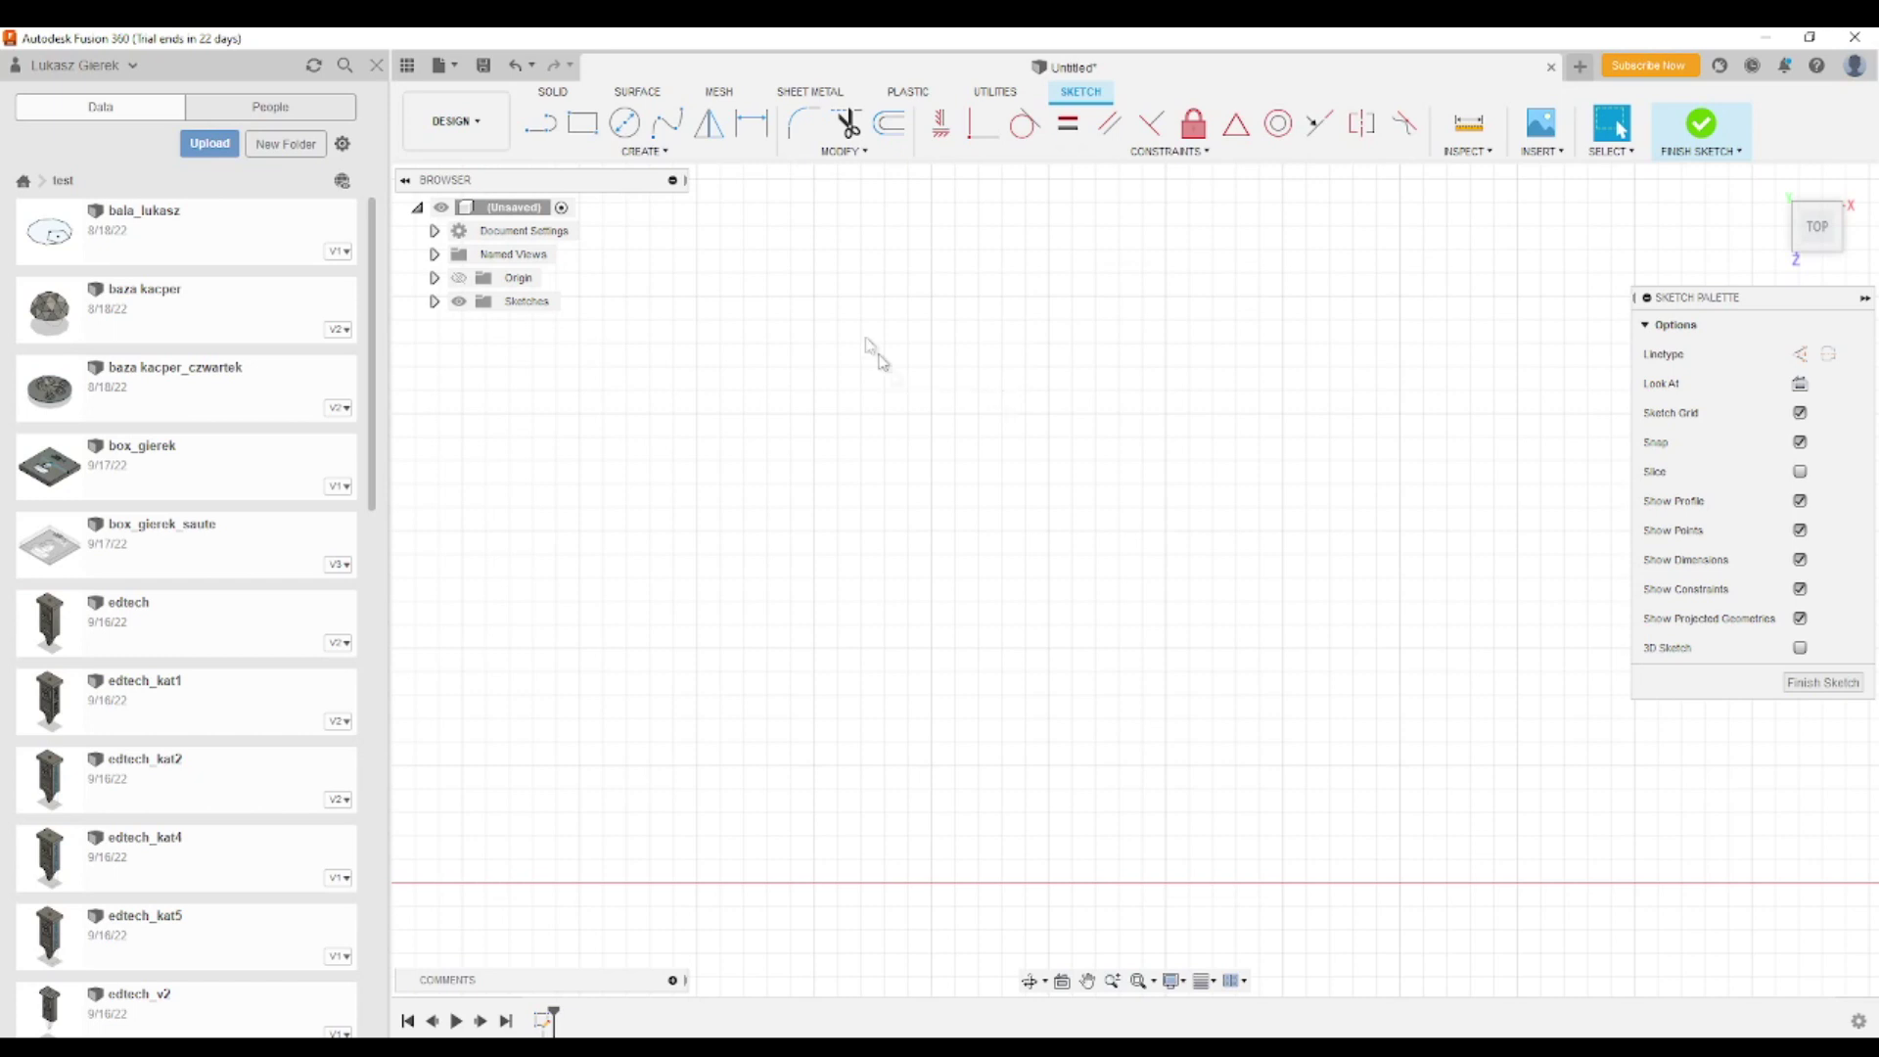
# Step: Open the Create menu in the empty sketch to show the Ellipse option
pyautogui.click(629, 154)
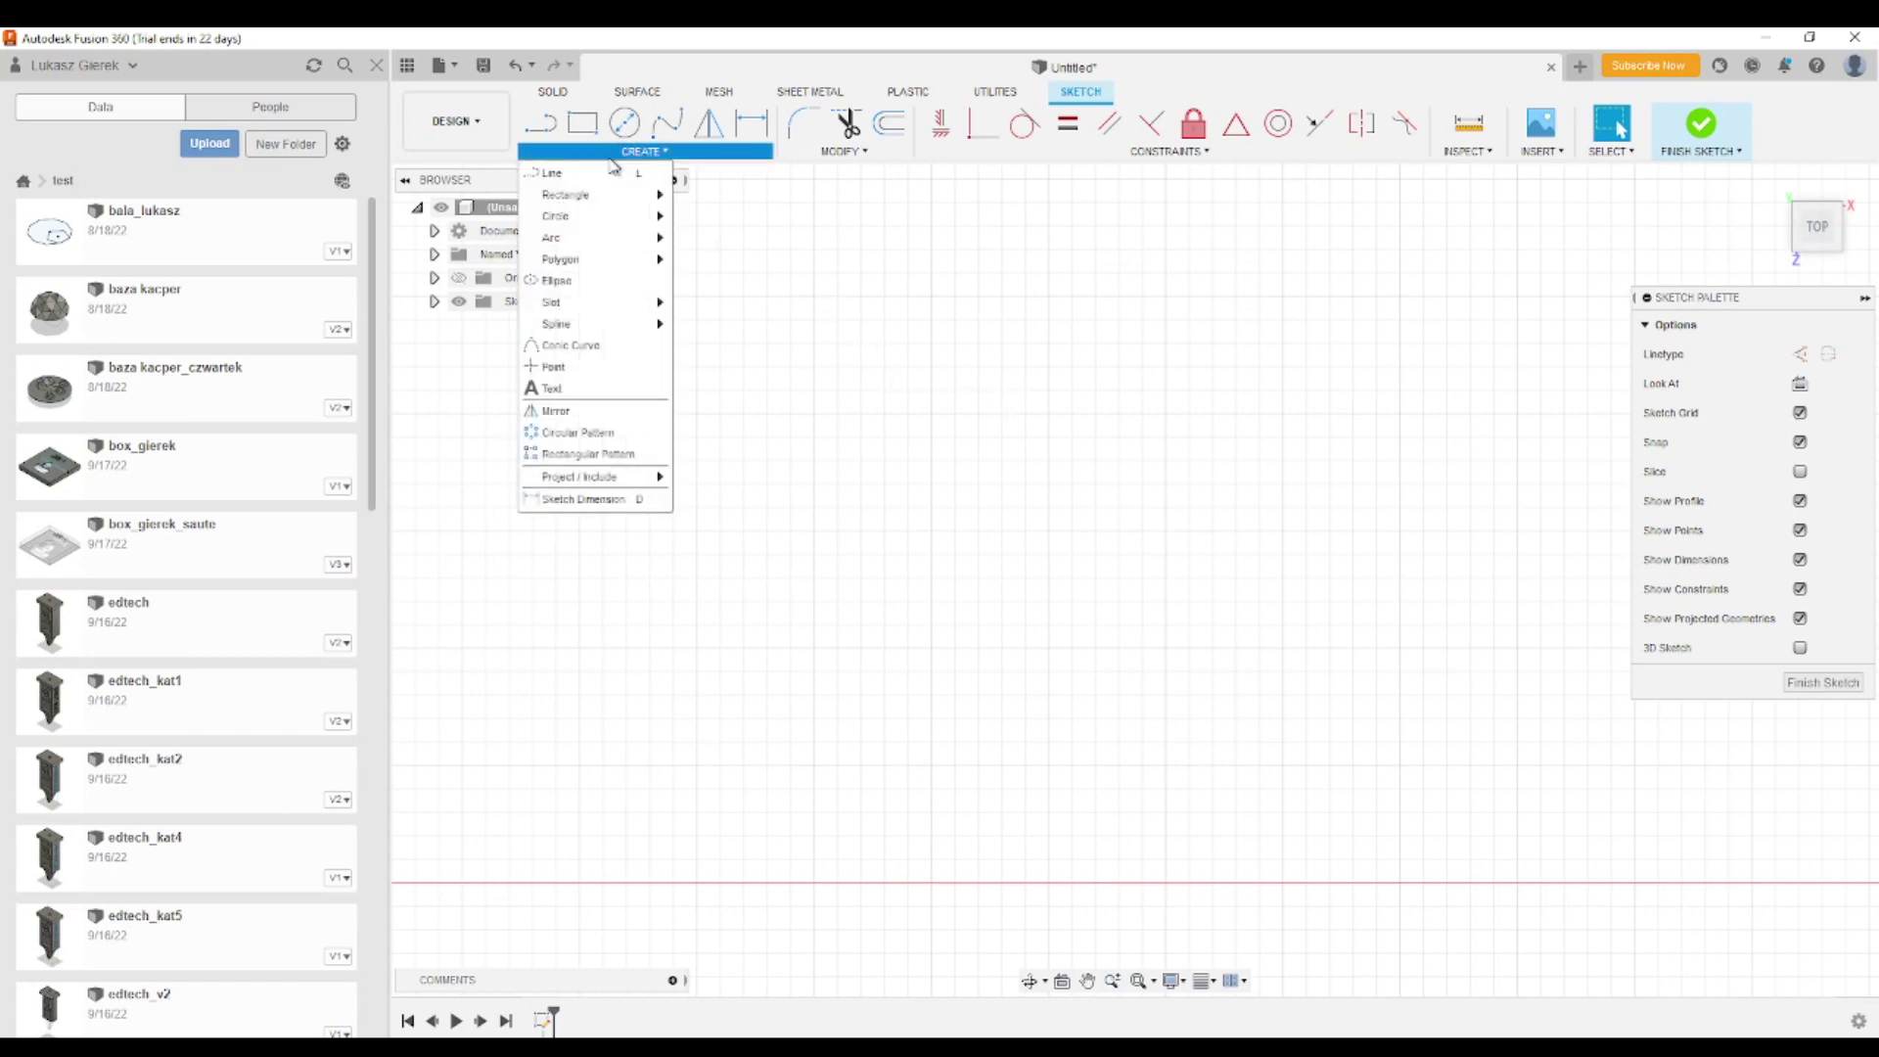
# Step: Draw an ellipse centred mid-canvas with an 80 mm horizontal major axis and a shorter height
pyautogui.click(573, 283)
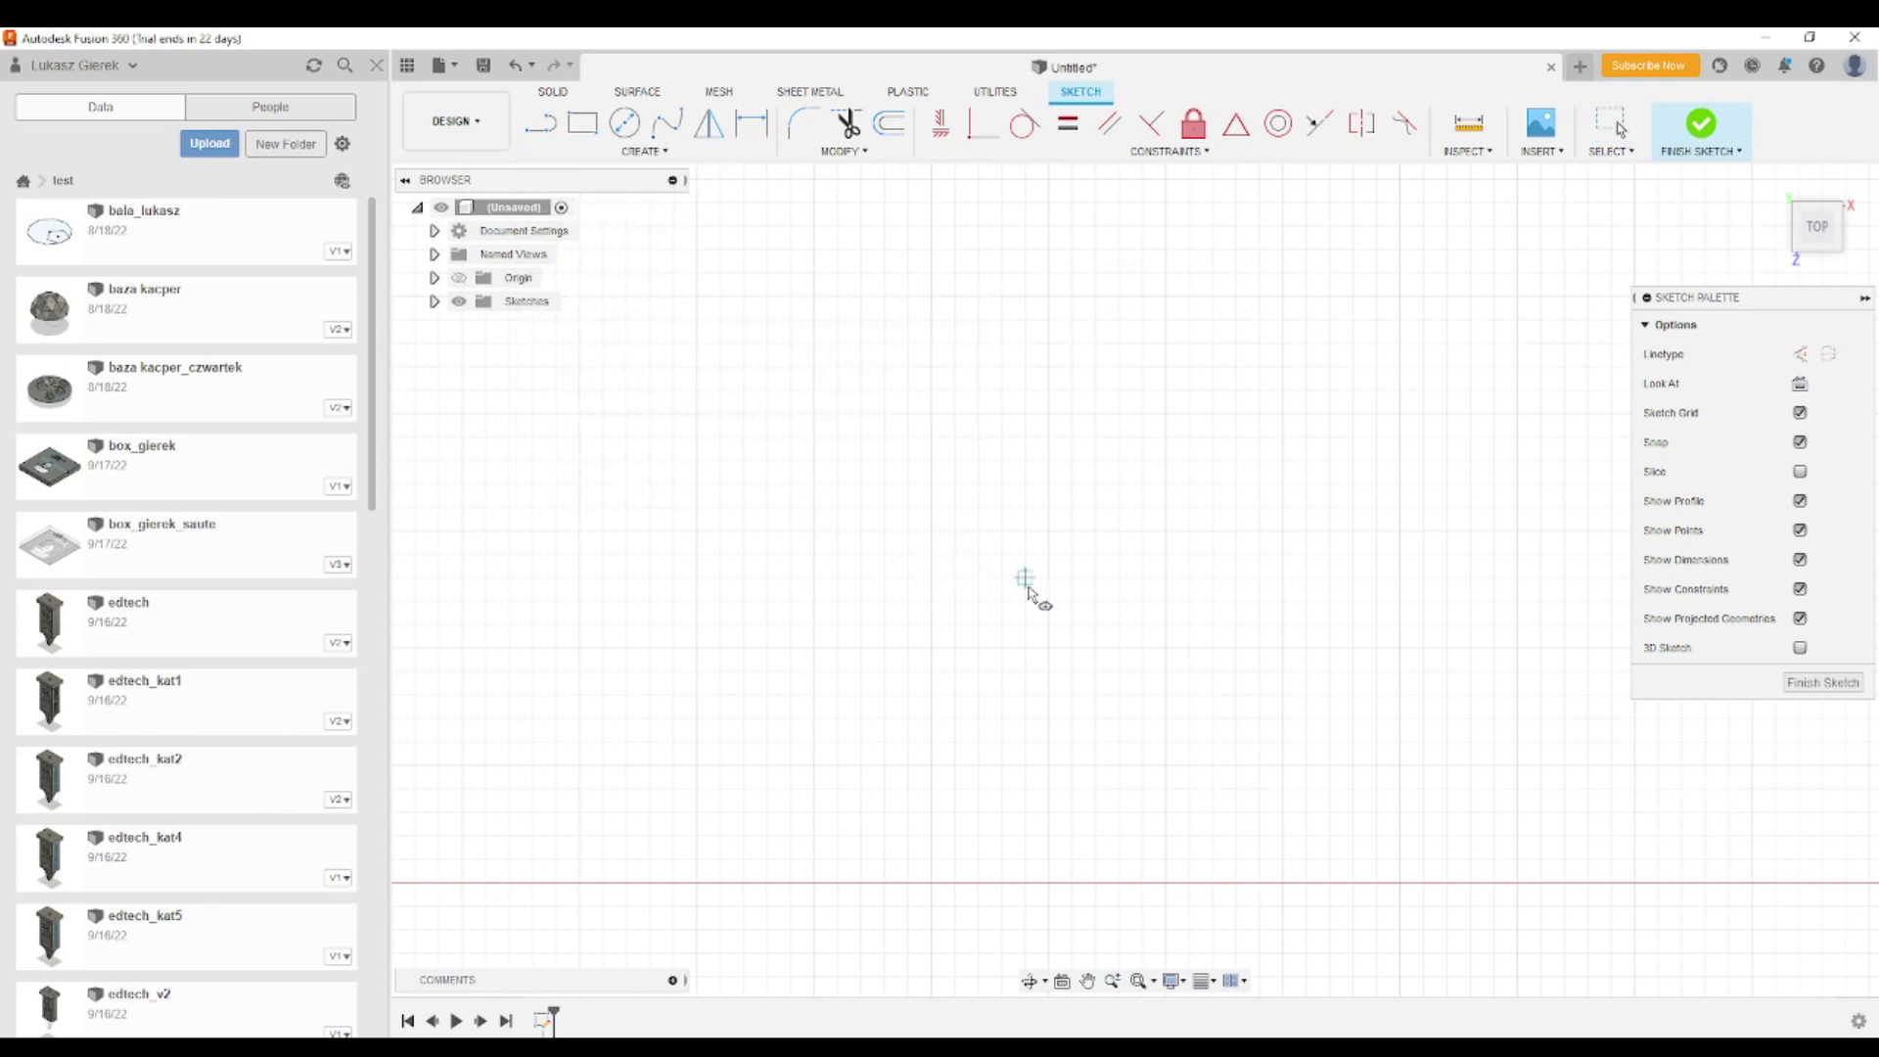
pyautogui.click(1048, 534)
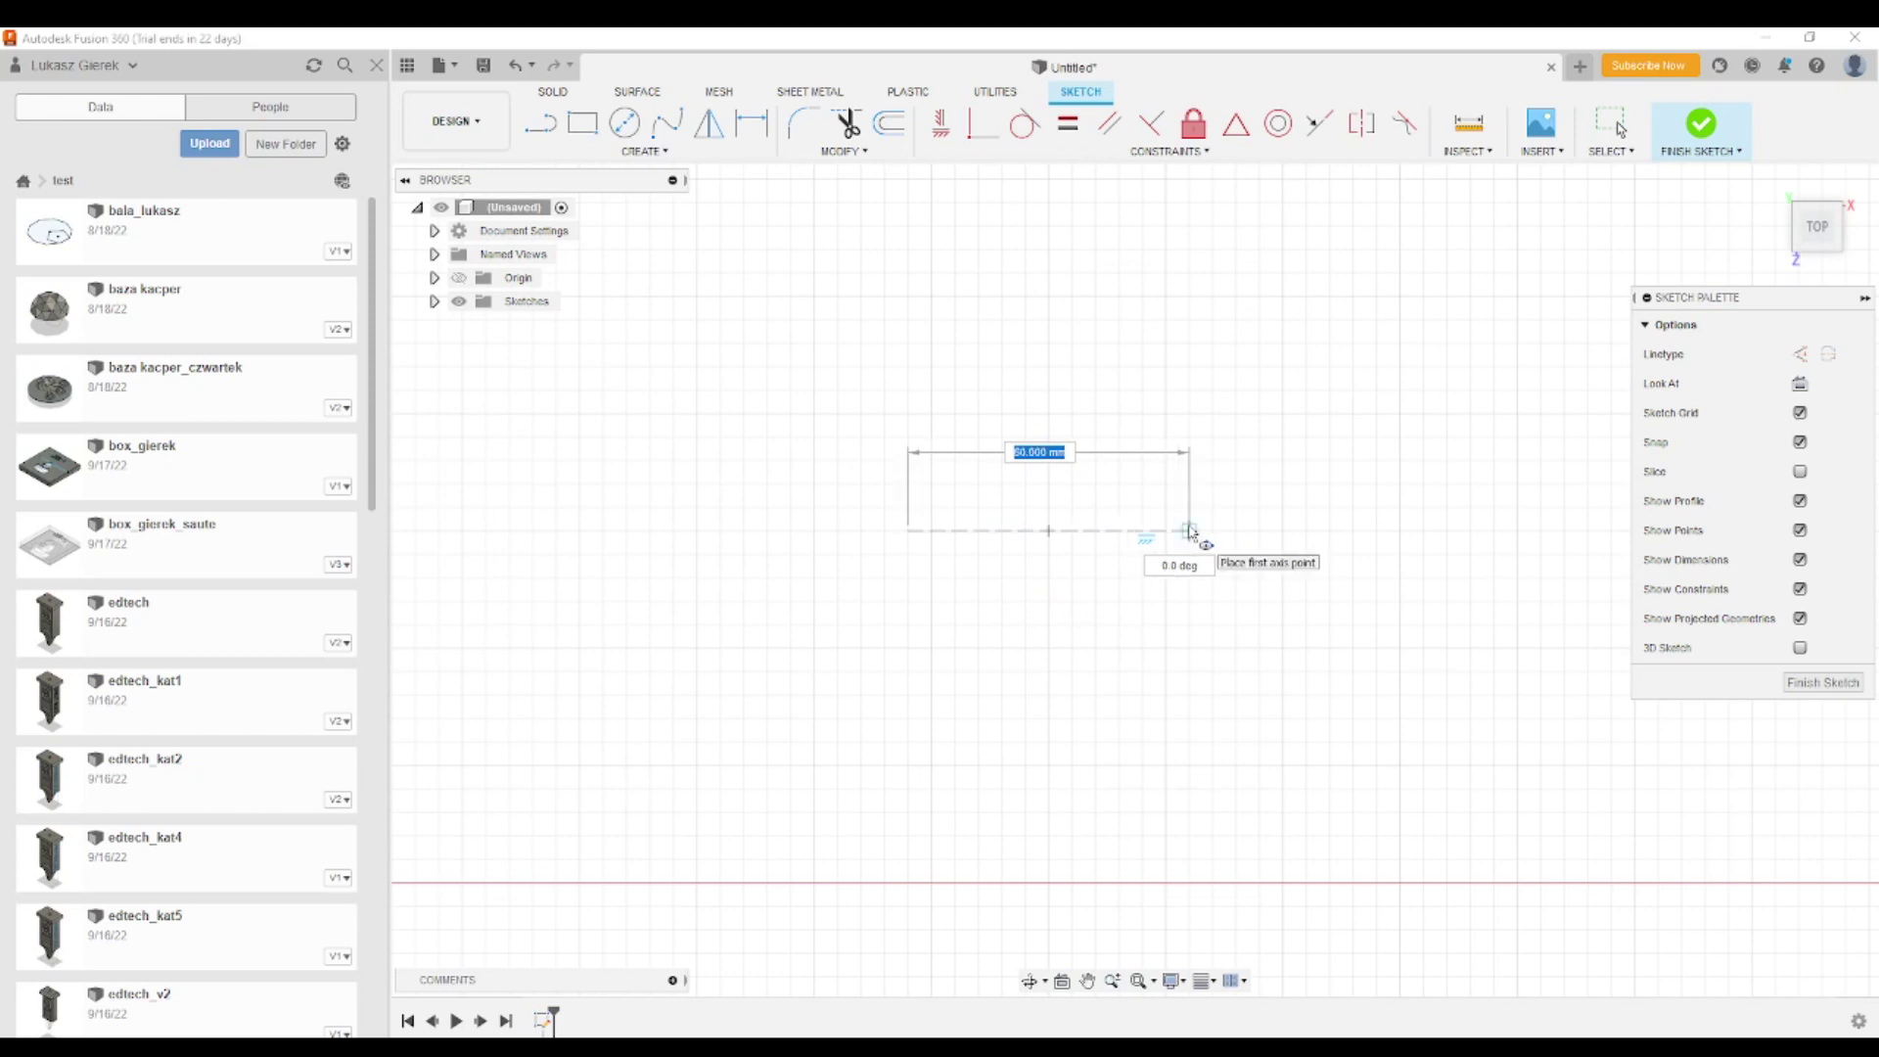
pyautogui.click(1189, 531)
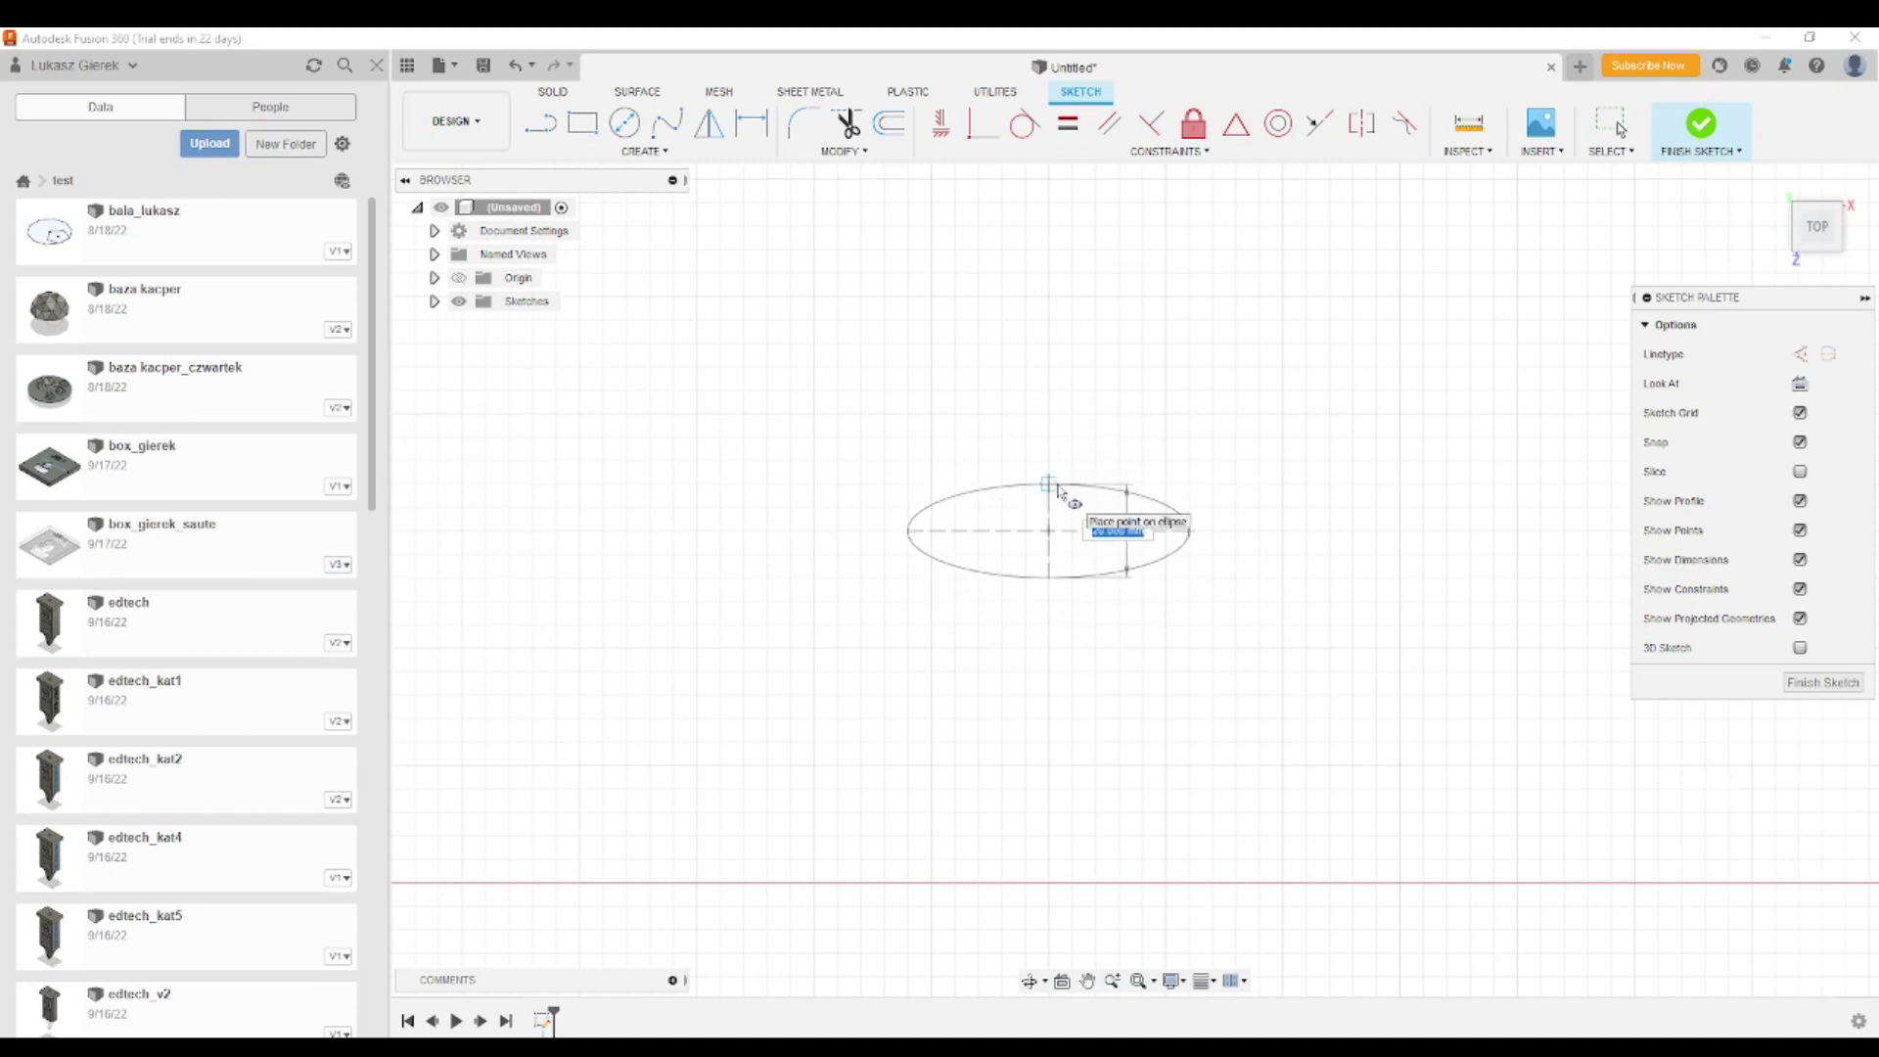
pyautogui.click(1057, 486)
# Step: Shift the ellipse lower left and draw a horizontal line above and right of it
pyautogui.click(1088, 980)
pyautogui.moveTo(1187, 684); pyautogui.dragTo(780, 772)
pyautogui.click(541, 123)
pyautogui.click(978, 457)
pyautogui.click(1250, 457)
pyautogui.moveTo(1250, 457); pyautogui.dragTo(1299, 662)
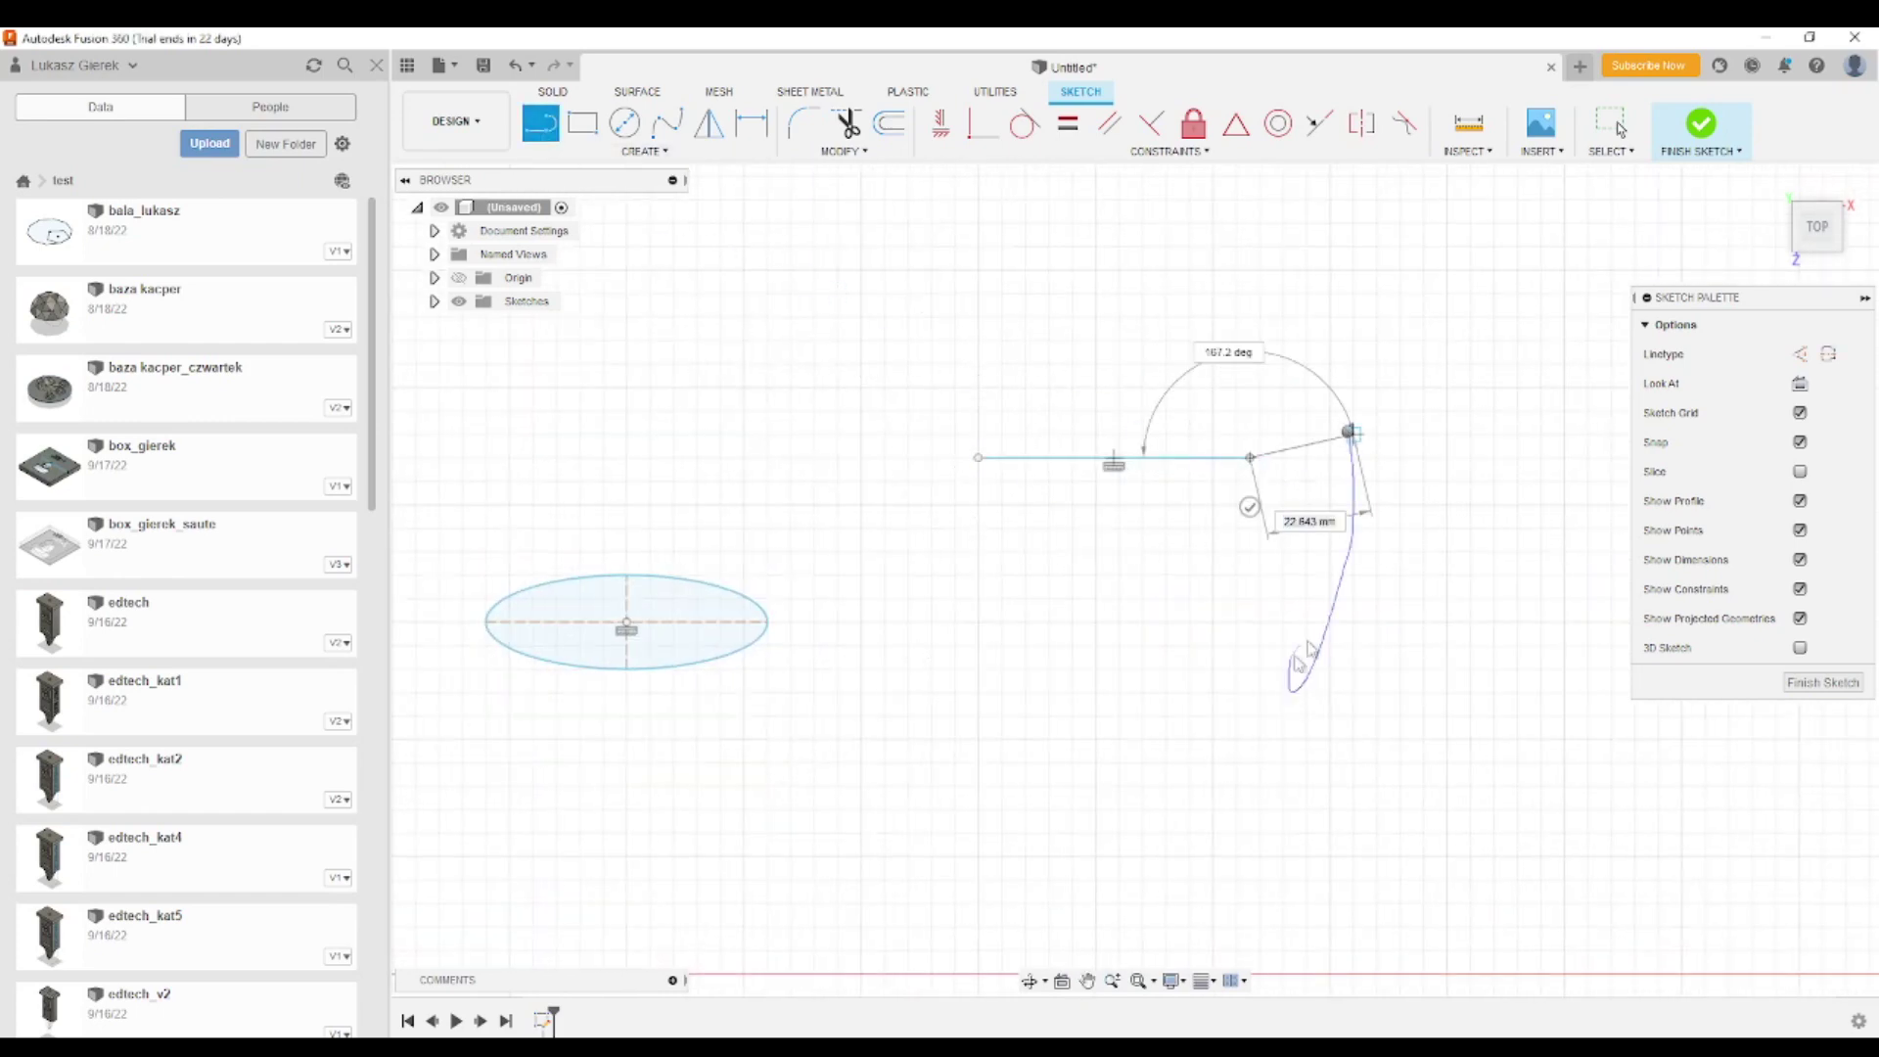
pyautogui.press('Escape')
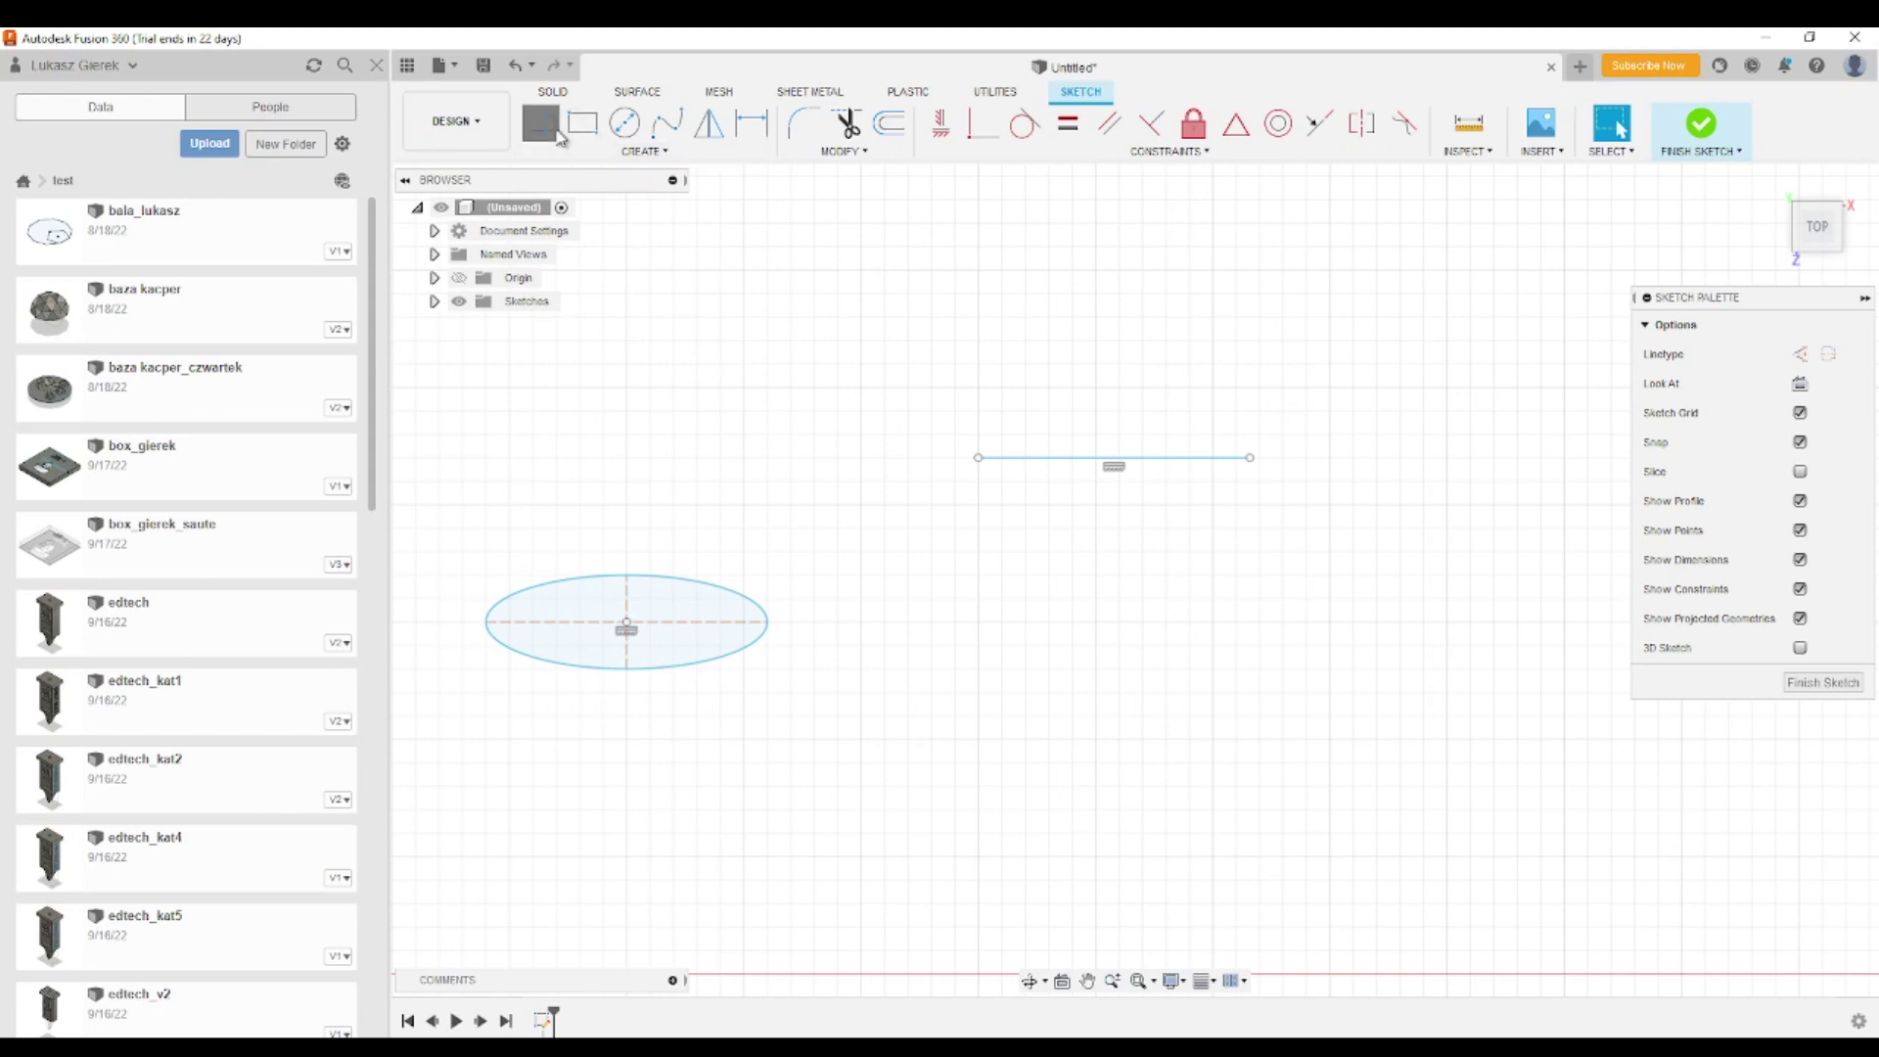
# Step: Draw a separate short vertical line below the horizontal line's right end
pyautogui.click(541, 126)
pyautogui.click(1214, 529)
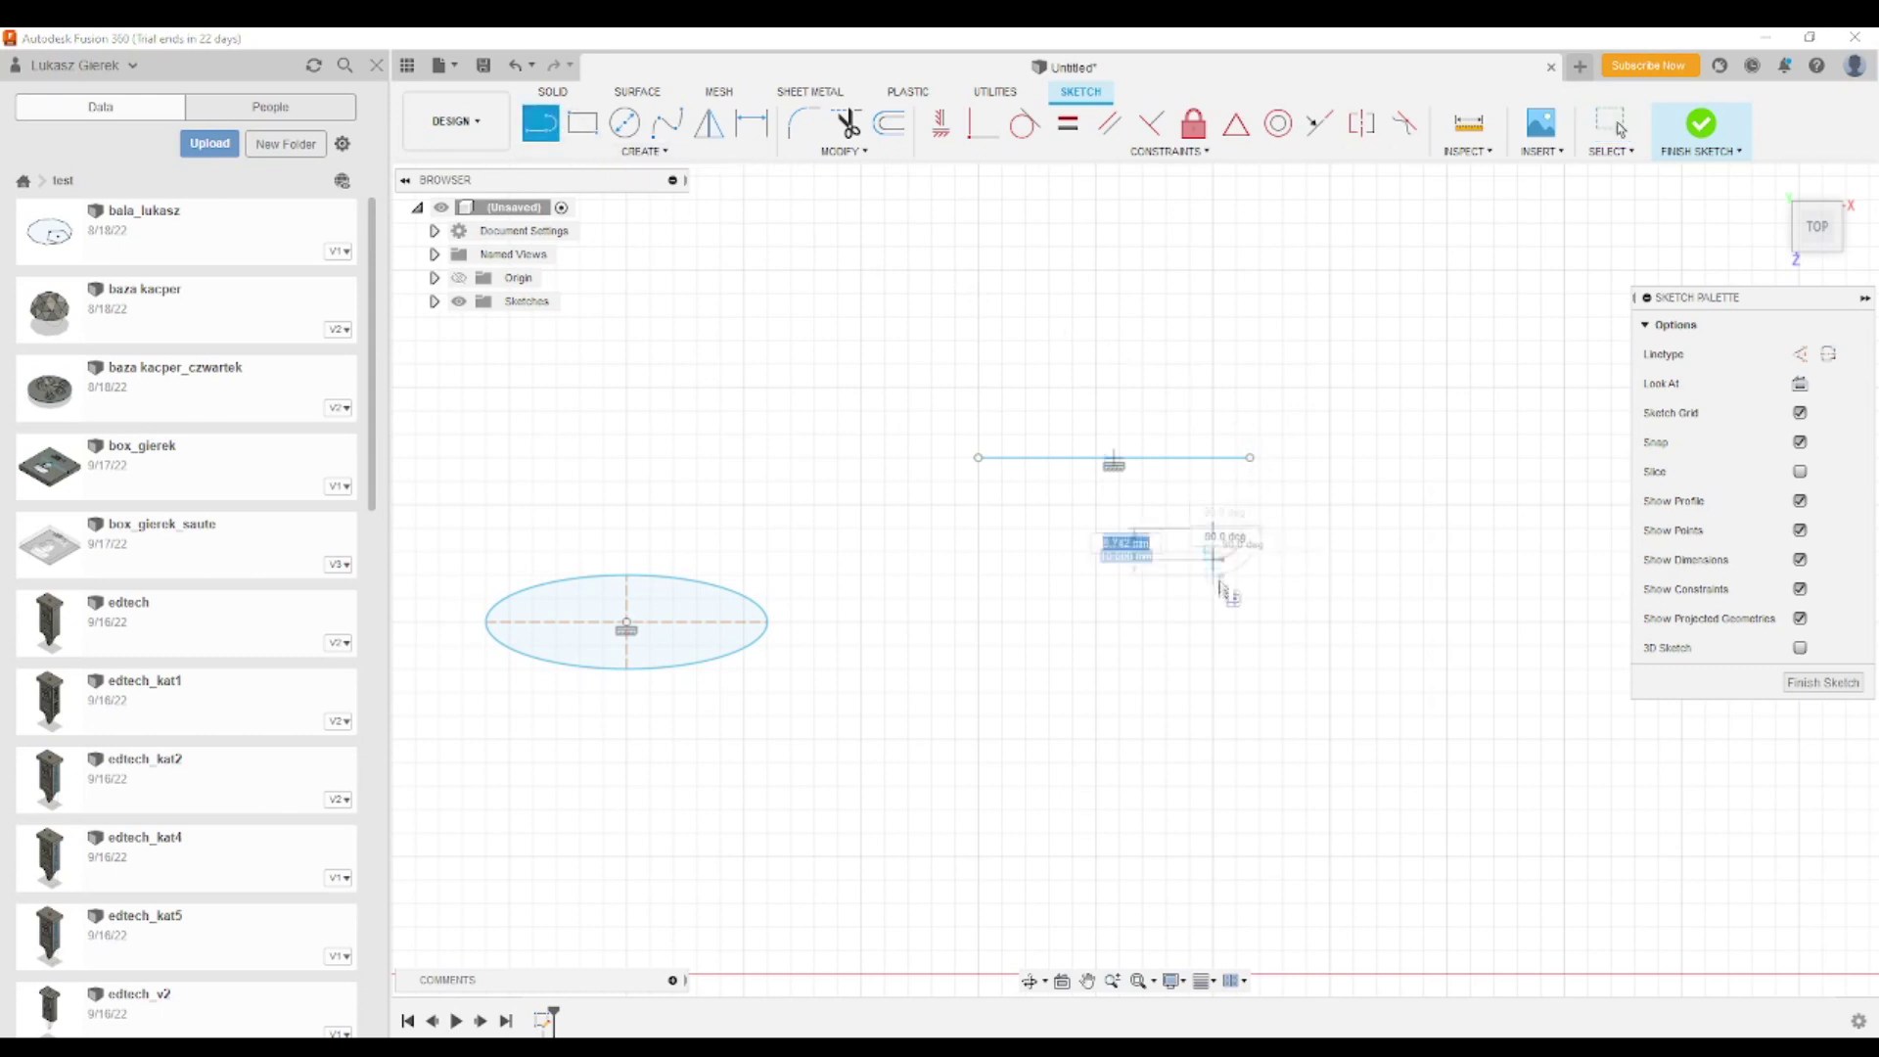
pyautogui.click(1214, 622)
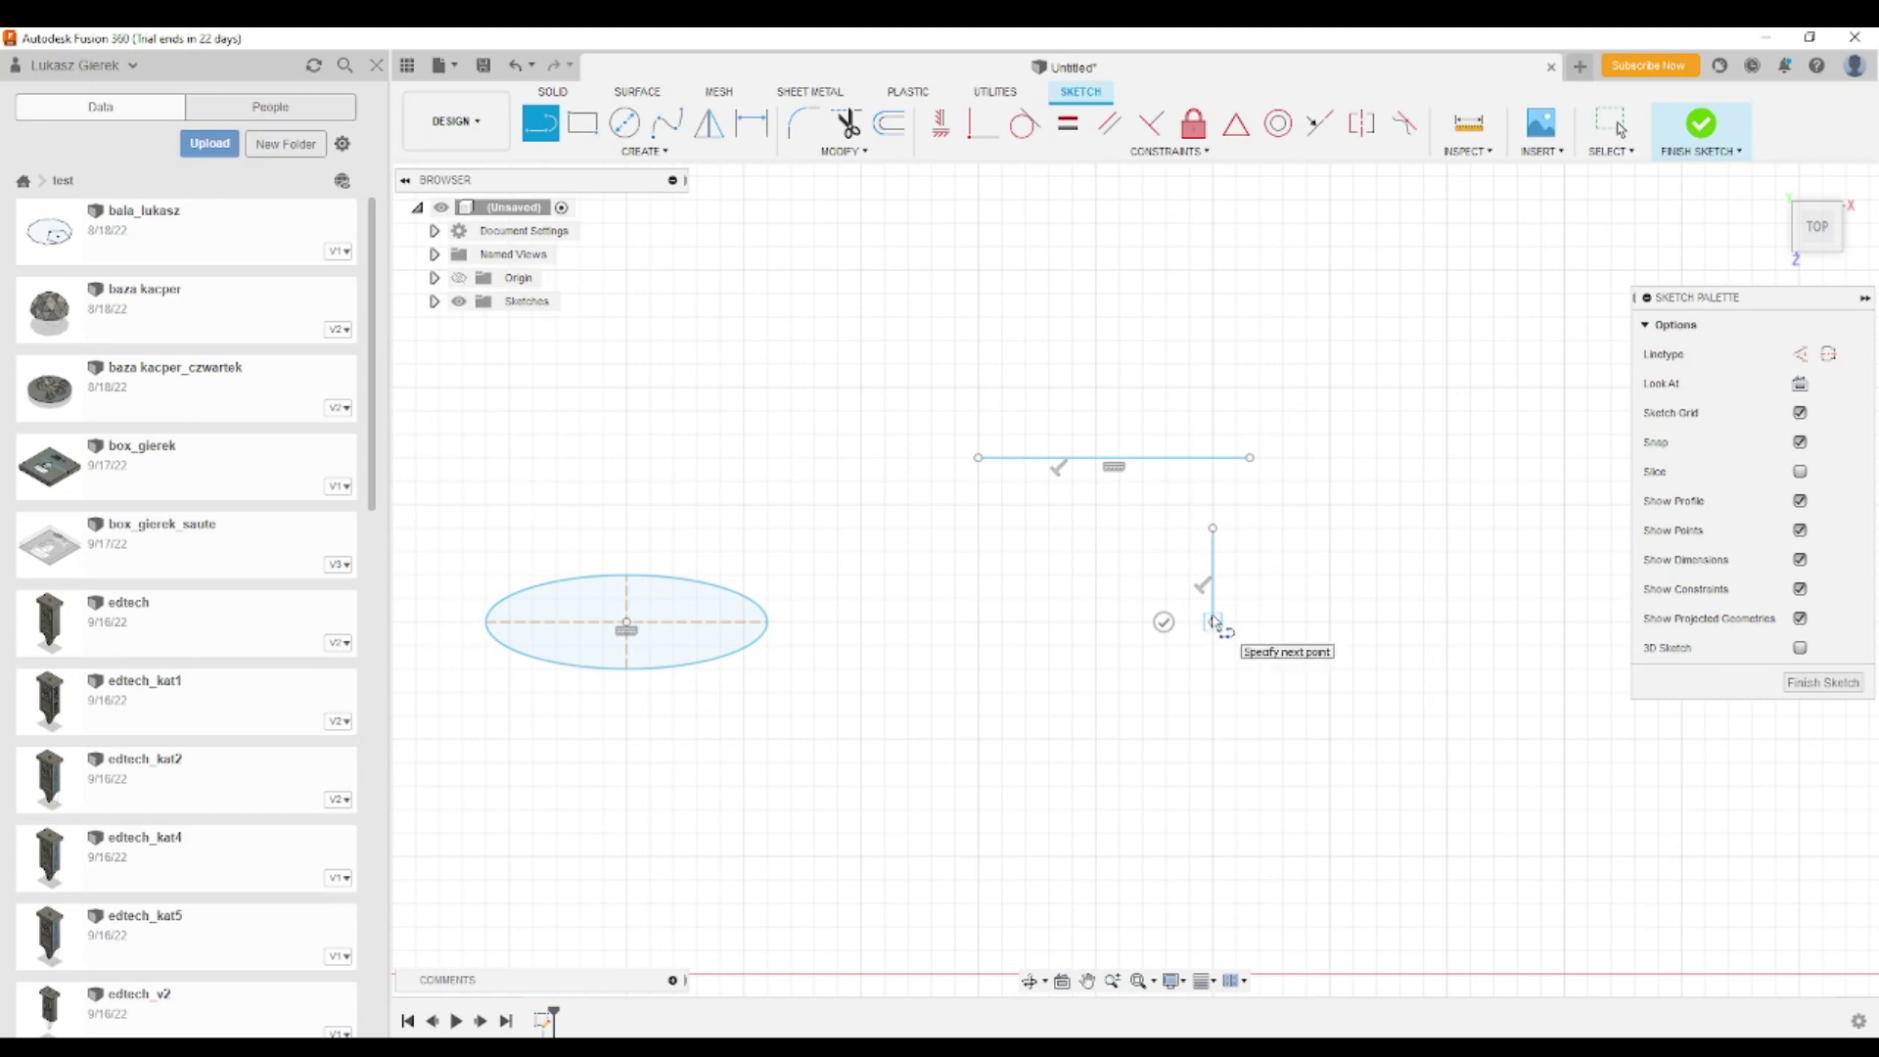
pyautogui.press('Escape')
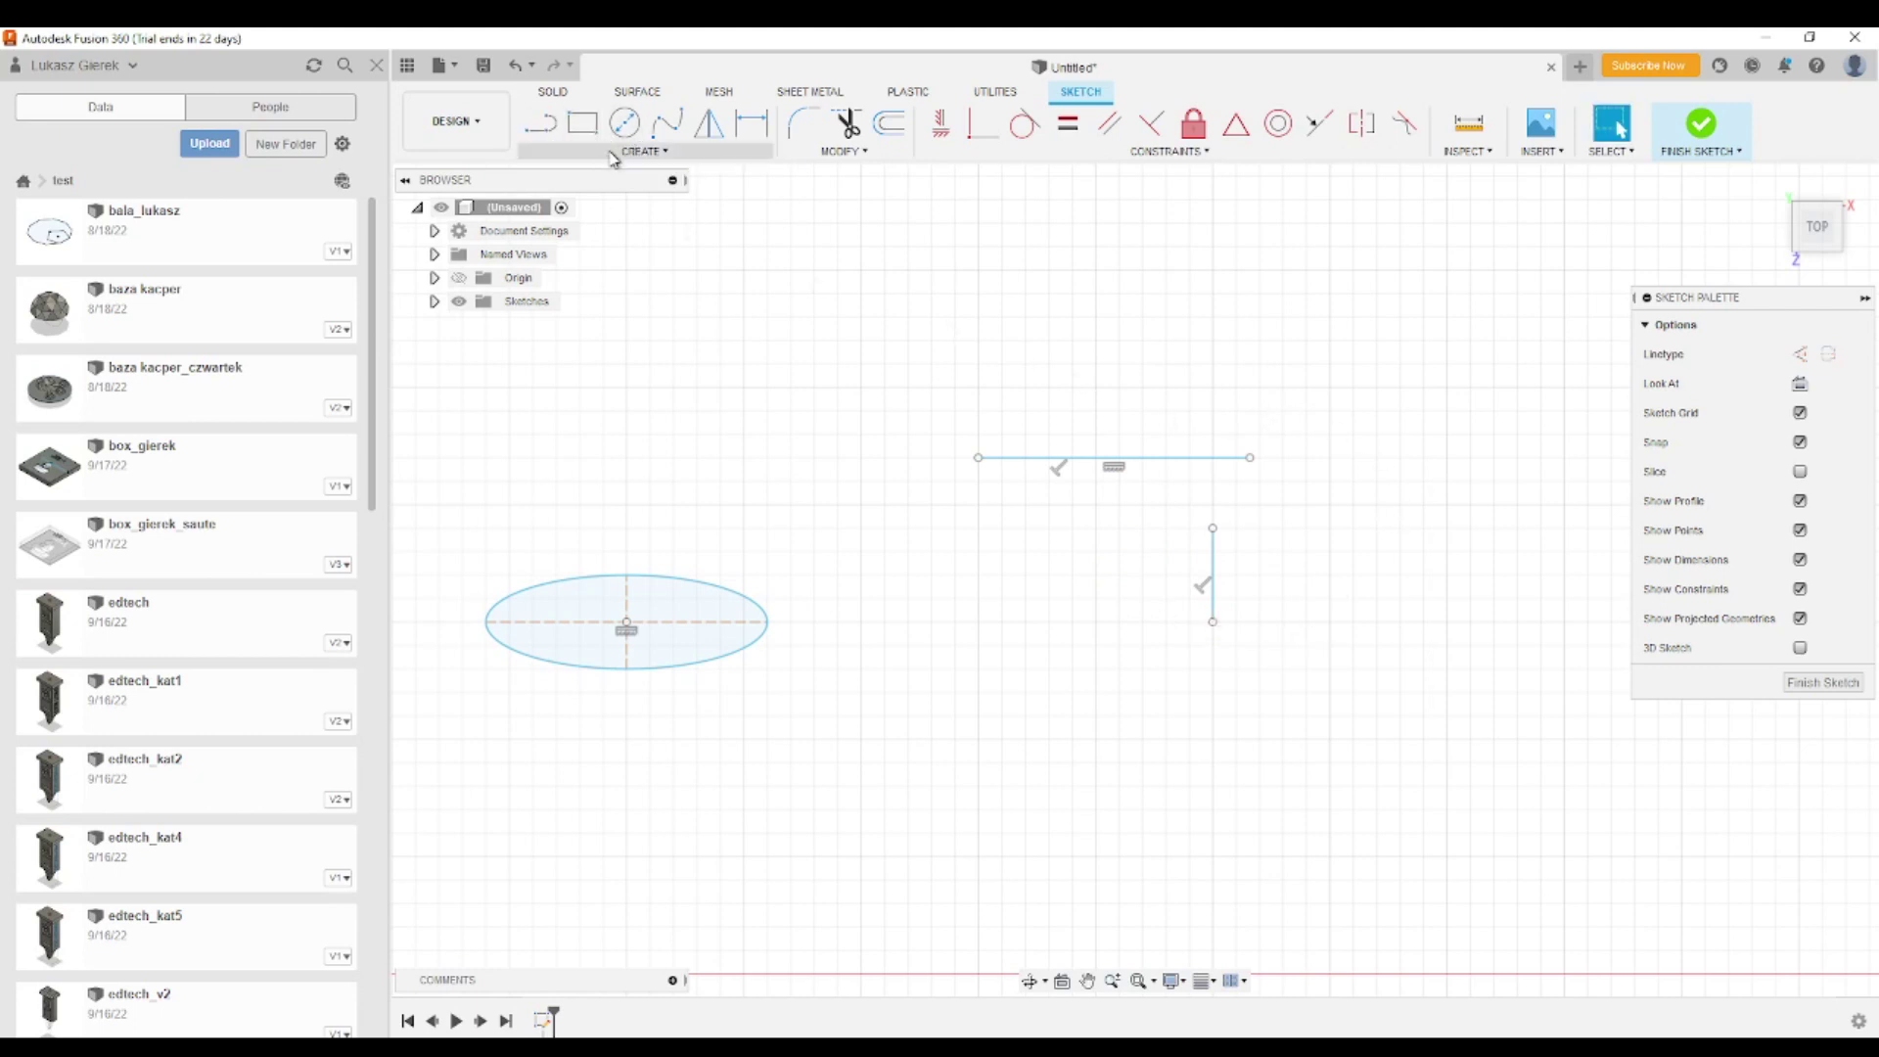
pyautogui.click(613, 153)
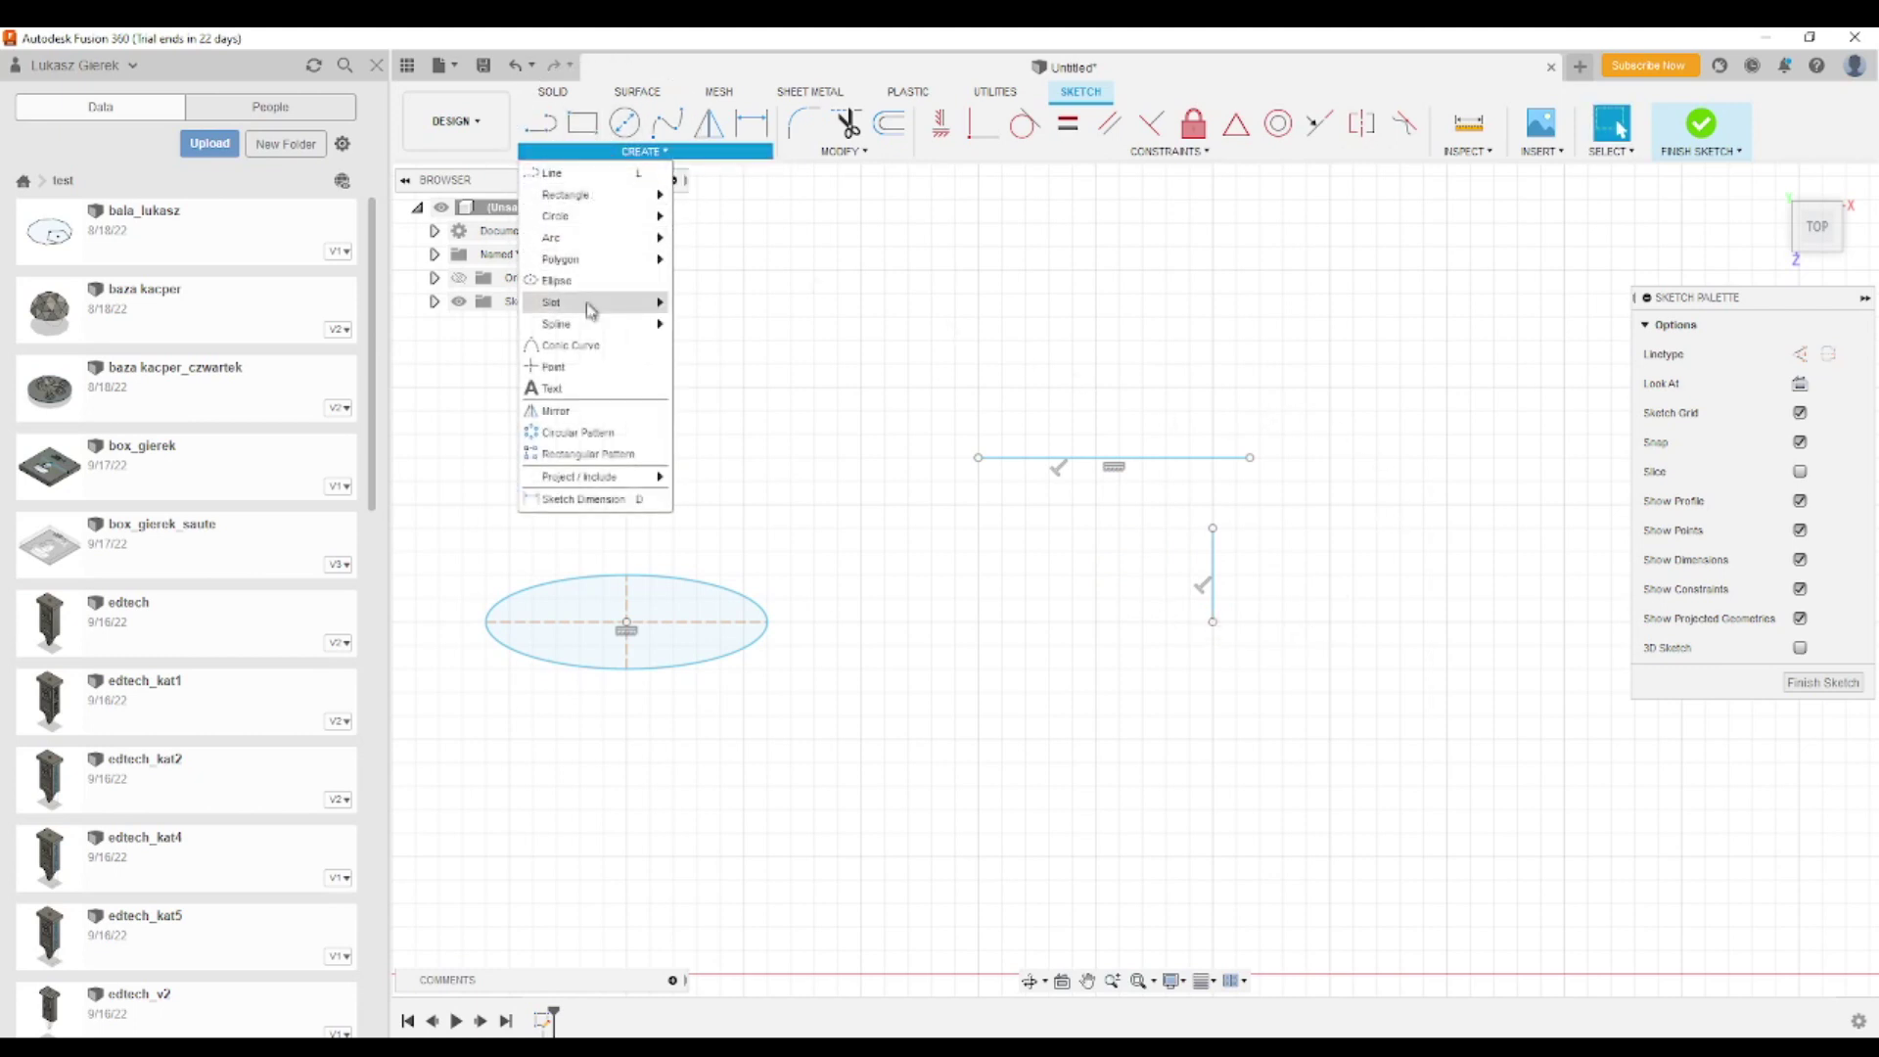
# Step: Draw an ellipse whose right side touches the vertical line and top touches the horizontal line
pyautogui.click(558, 281)
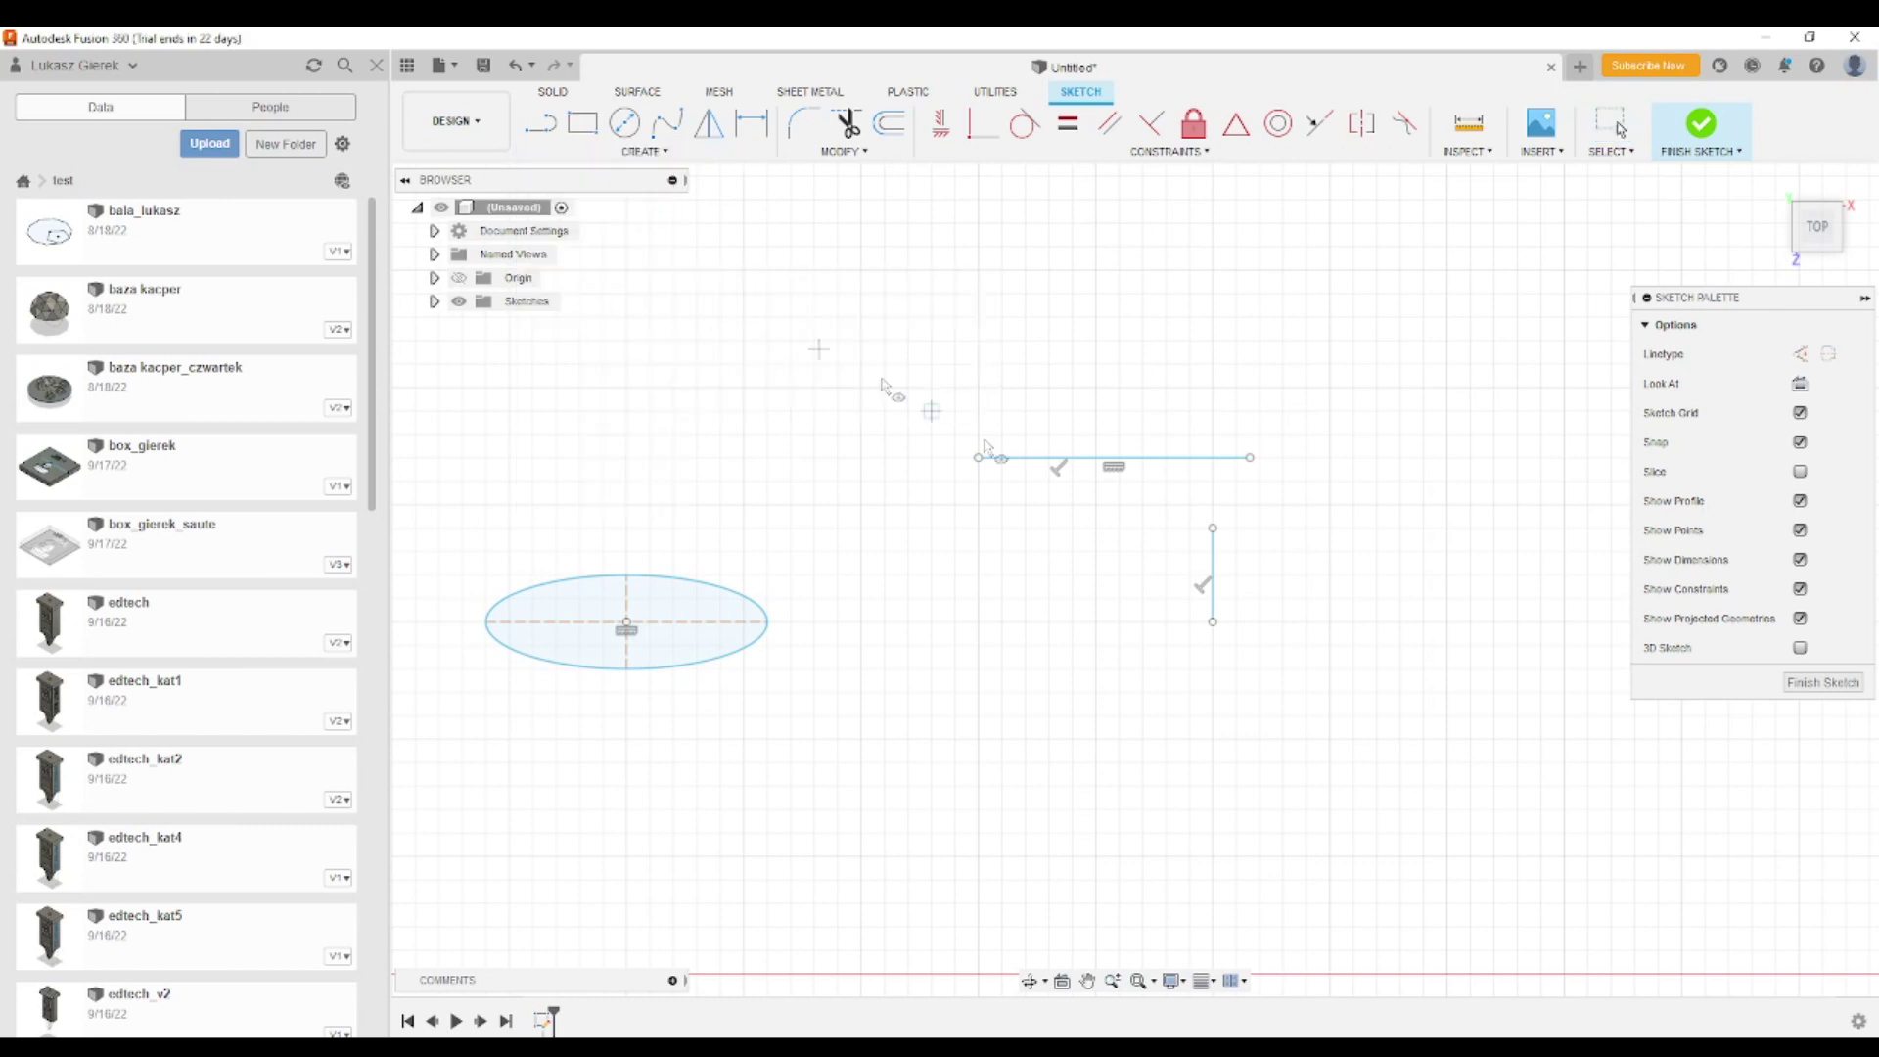
pyautogui.click(1049, 551)
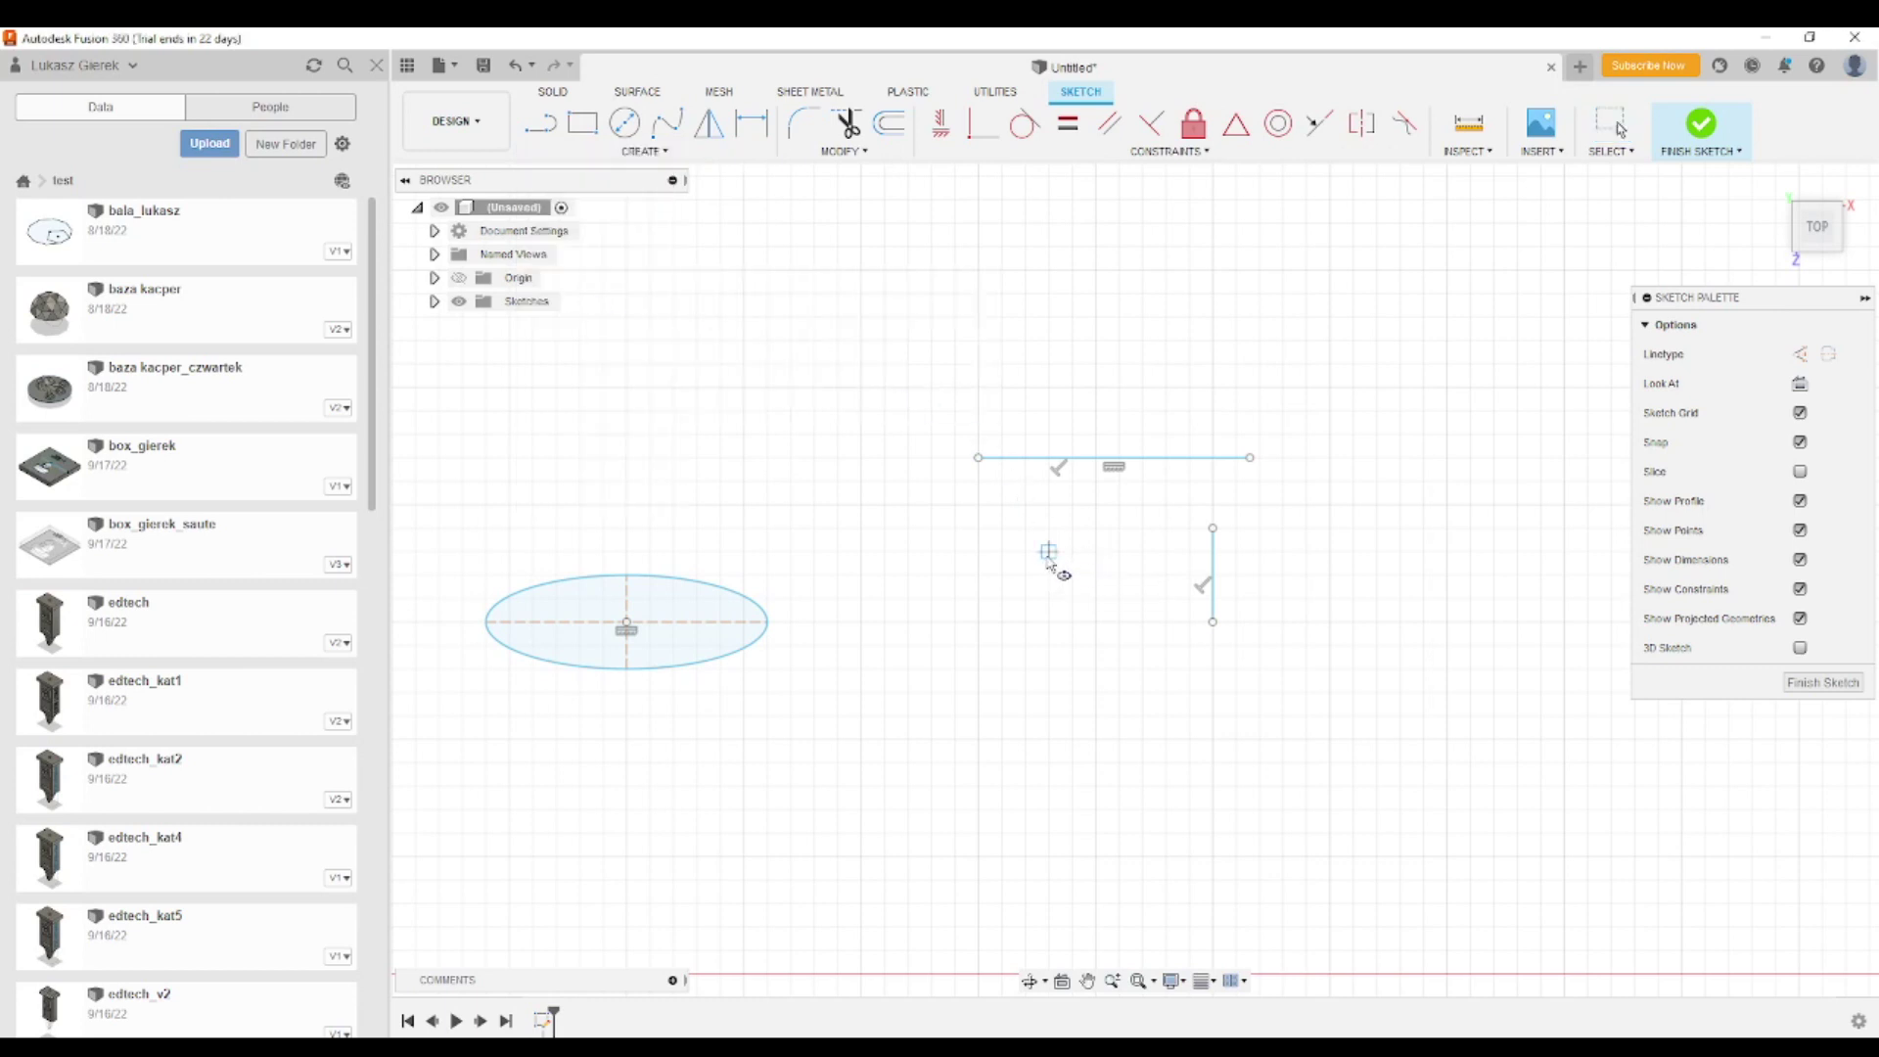
pyautogui.click(1213, 551)
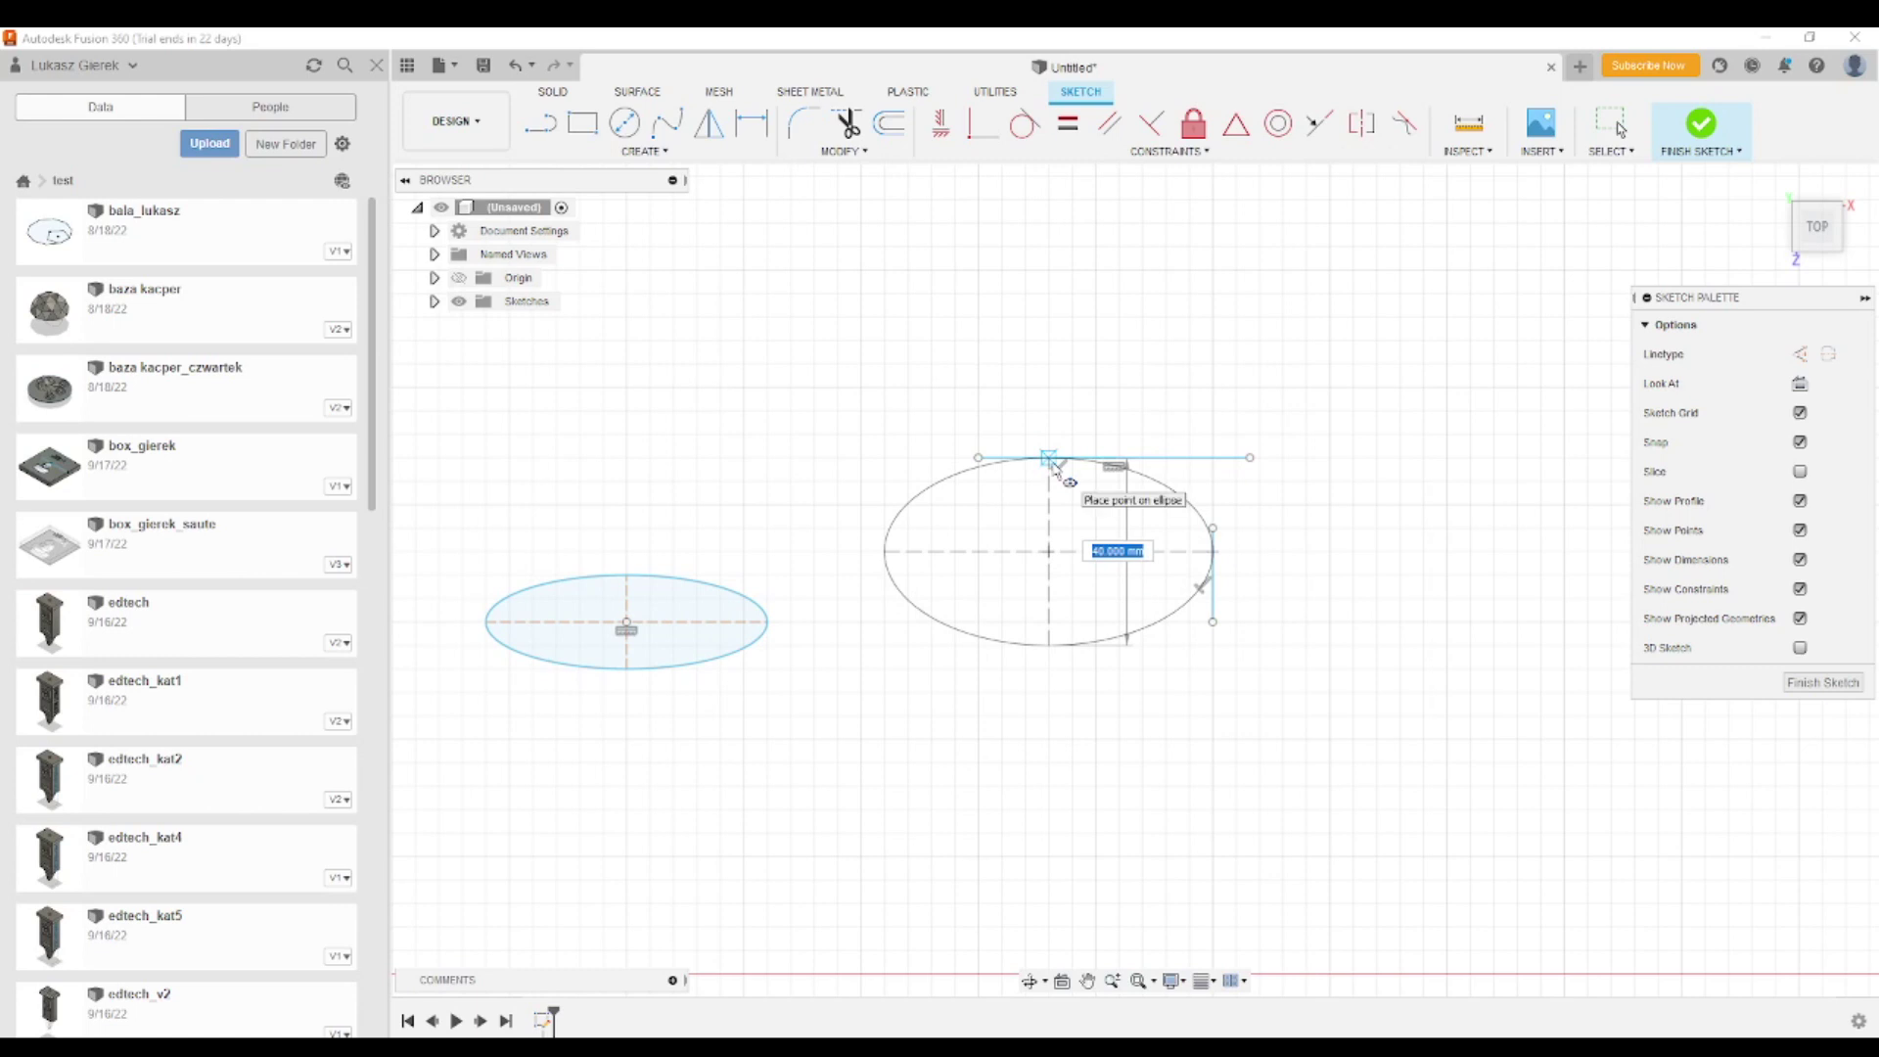
pyautogui.click(1053, 469)
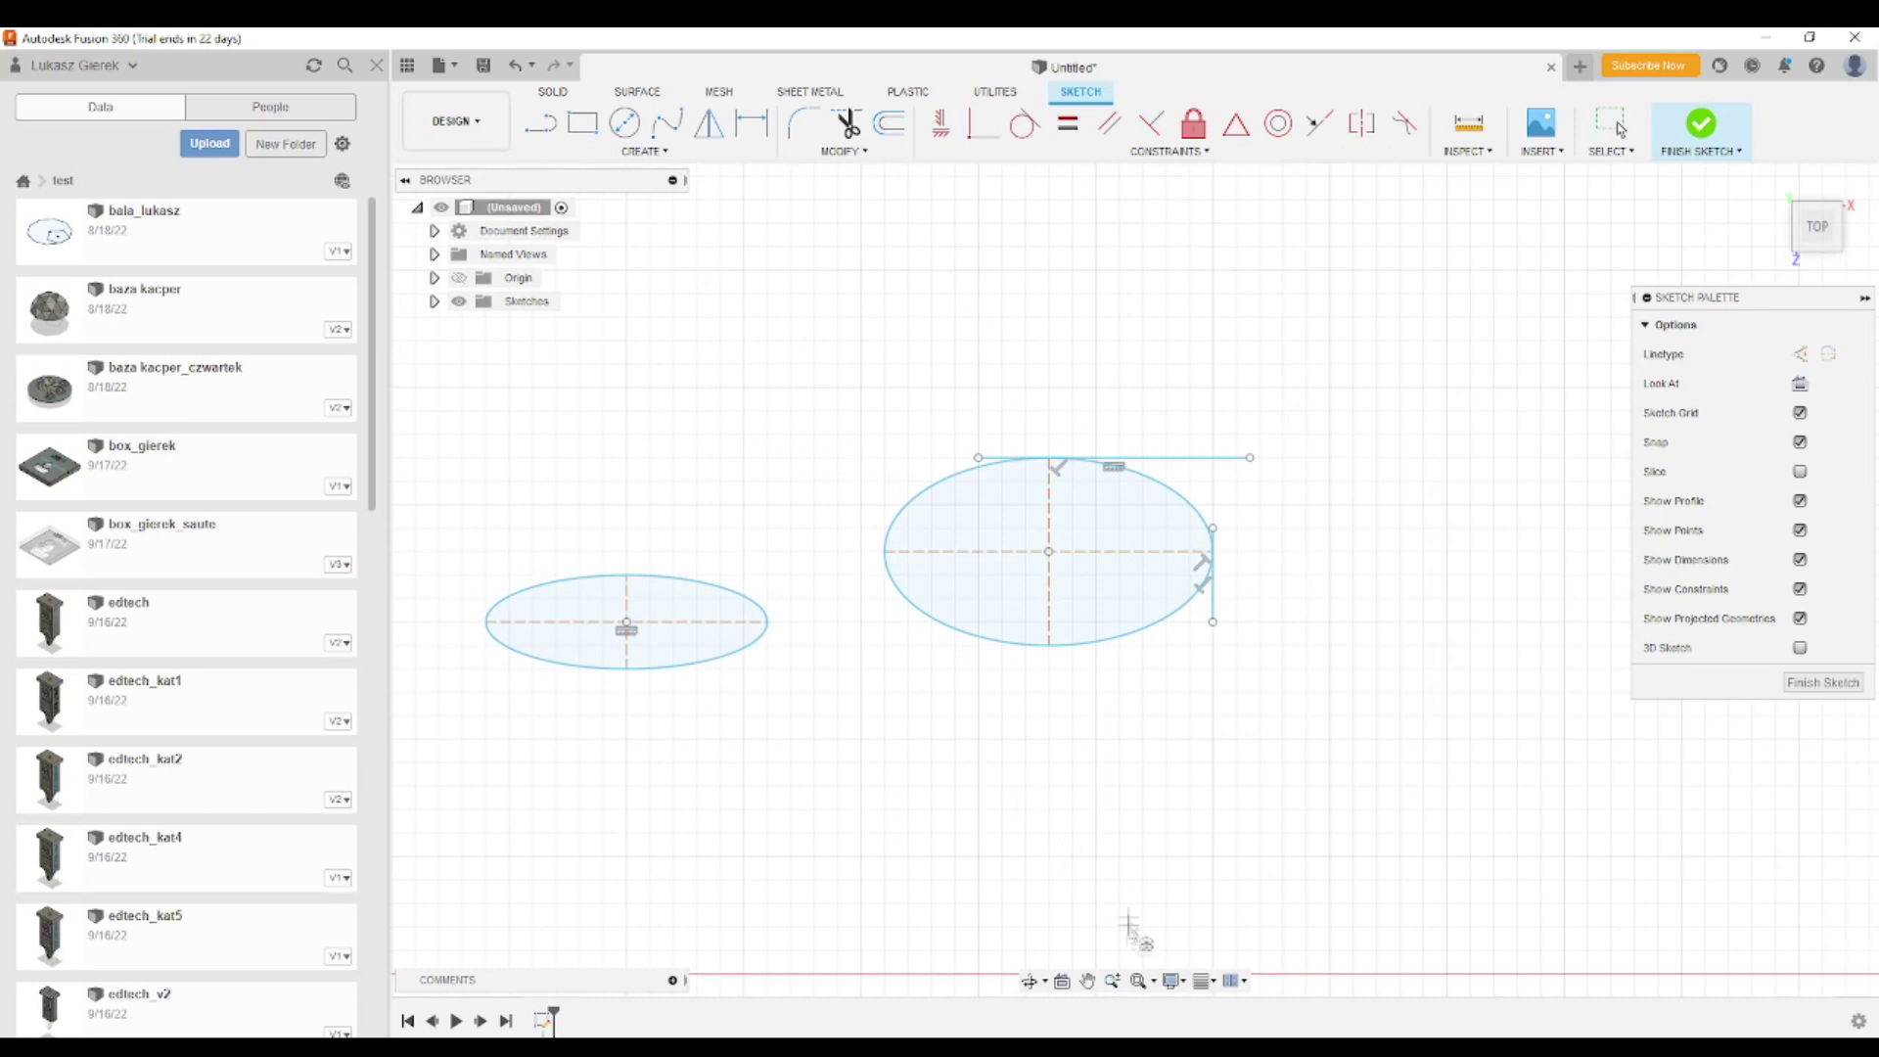
pyautogui.click(1091, 987)
pyautogui.moveTo(1301, 692)
pyautogui.mouseDown()
pyautogui.moveTo(994, 743)
pyautogui.moveTo(747, 754)
pyautogui.mouseUp()
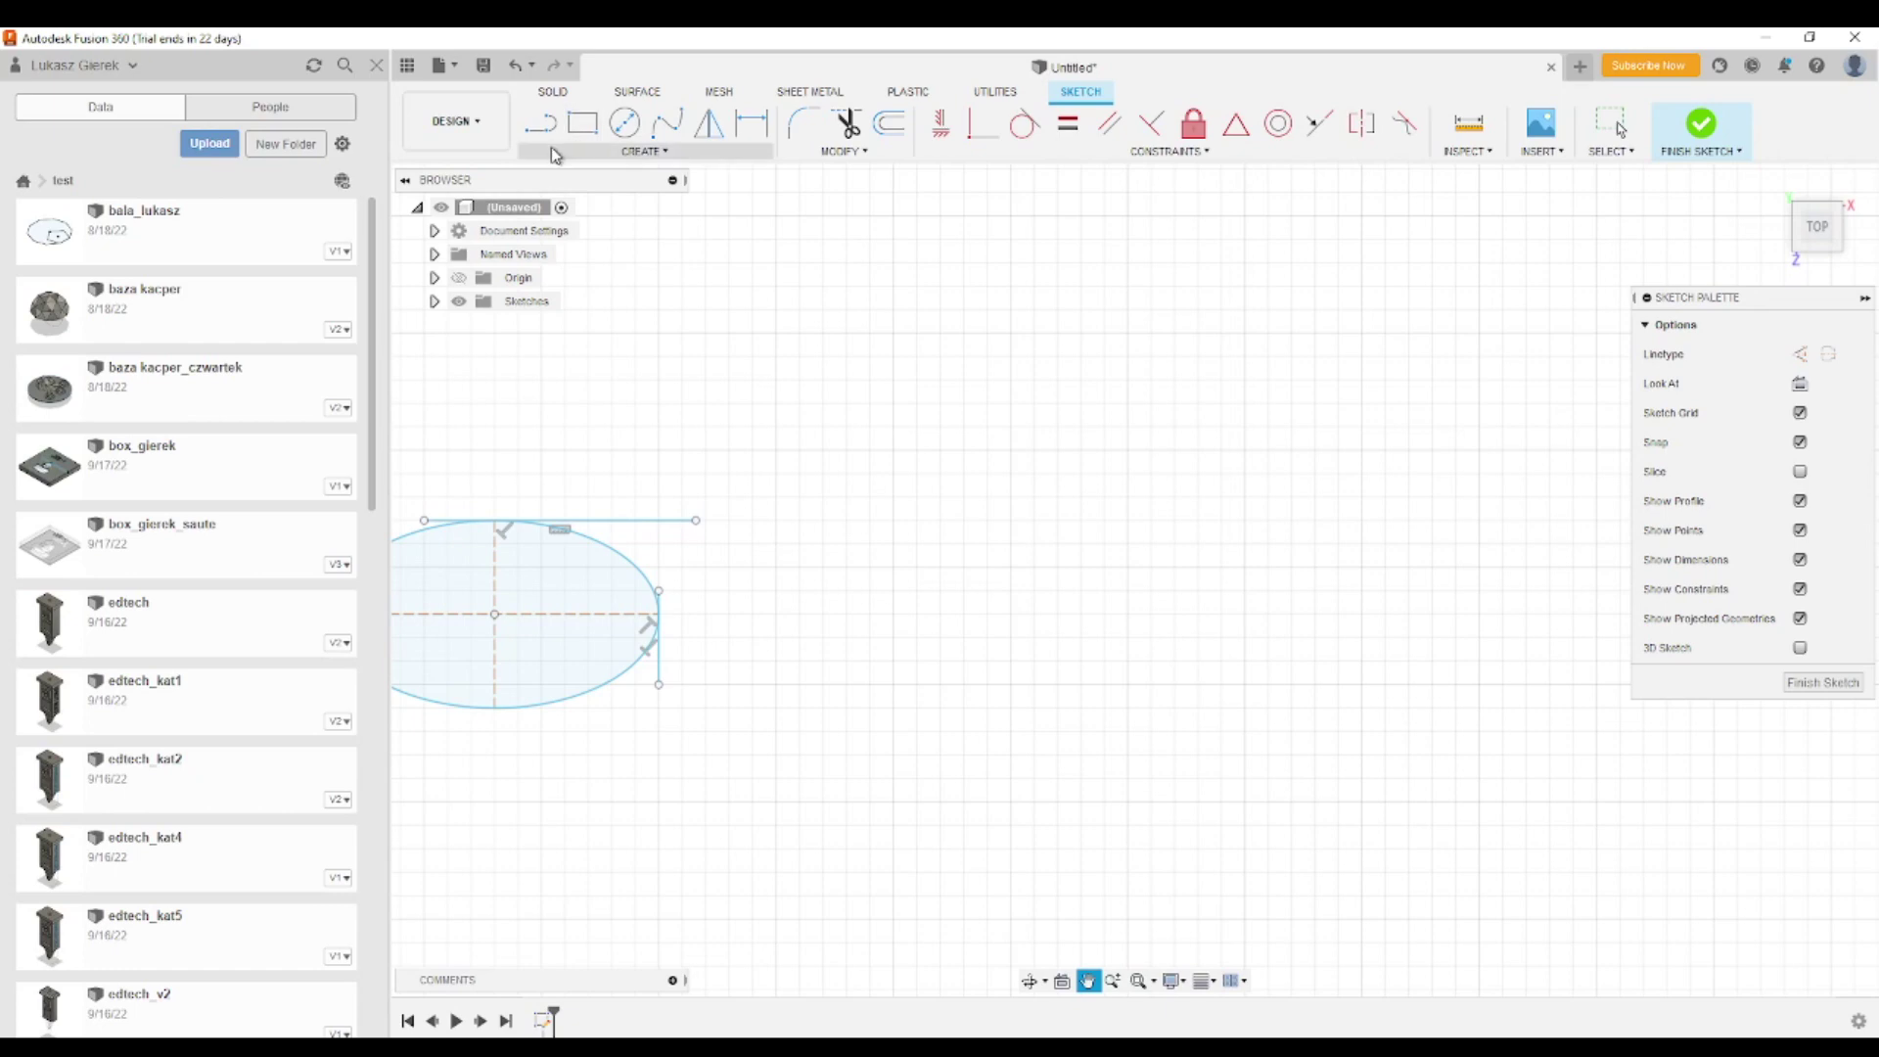
# Step: After two cancelled attempts, place a third ellipse's centre in empty space right of the tangent ellipse
pyautogui.click(552, 151)
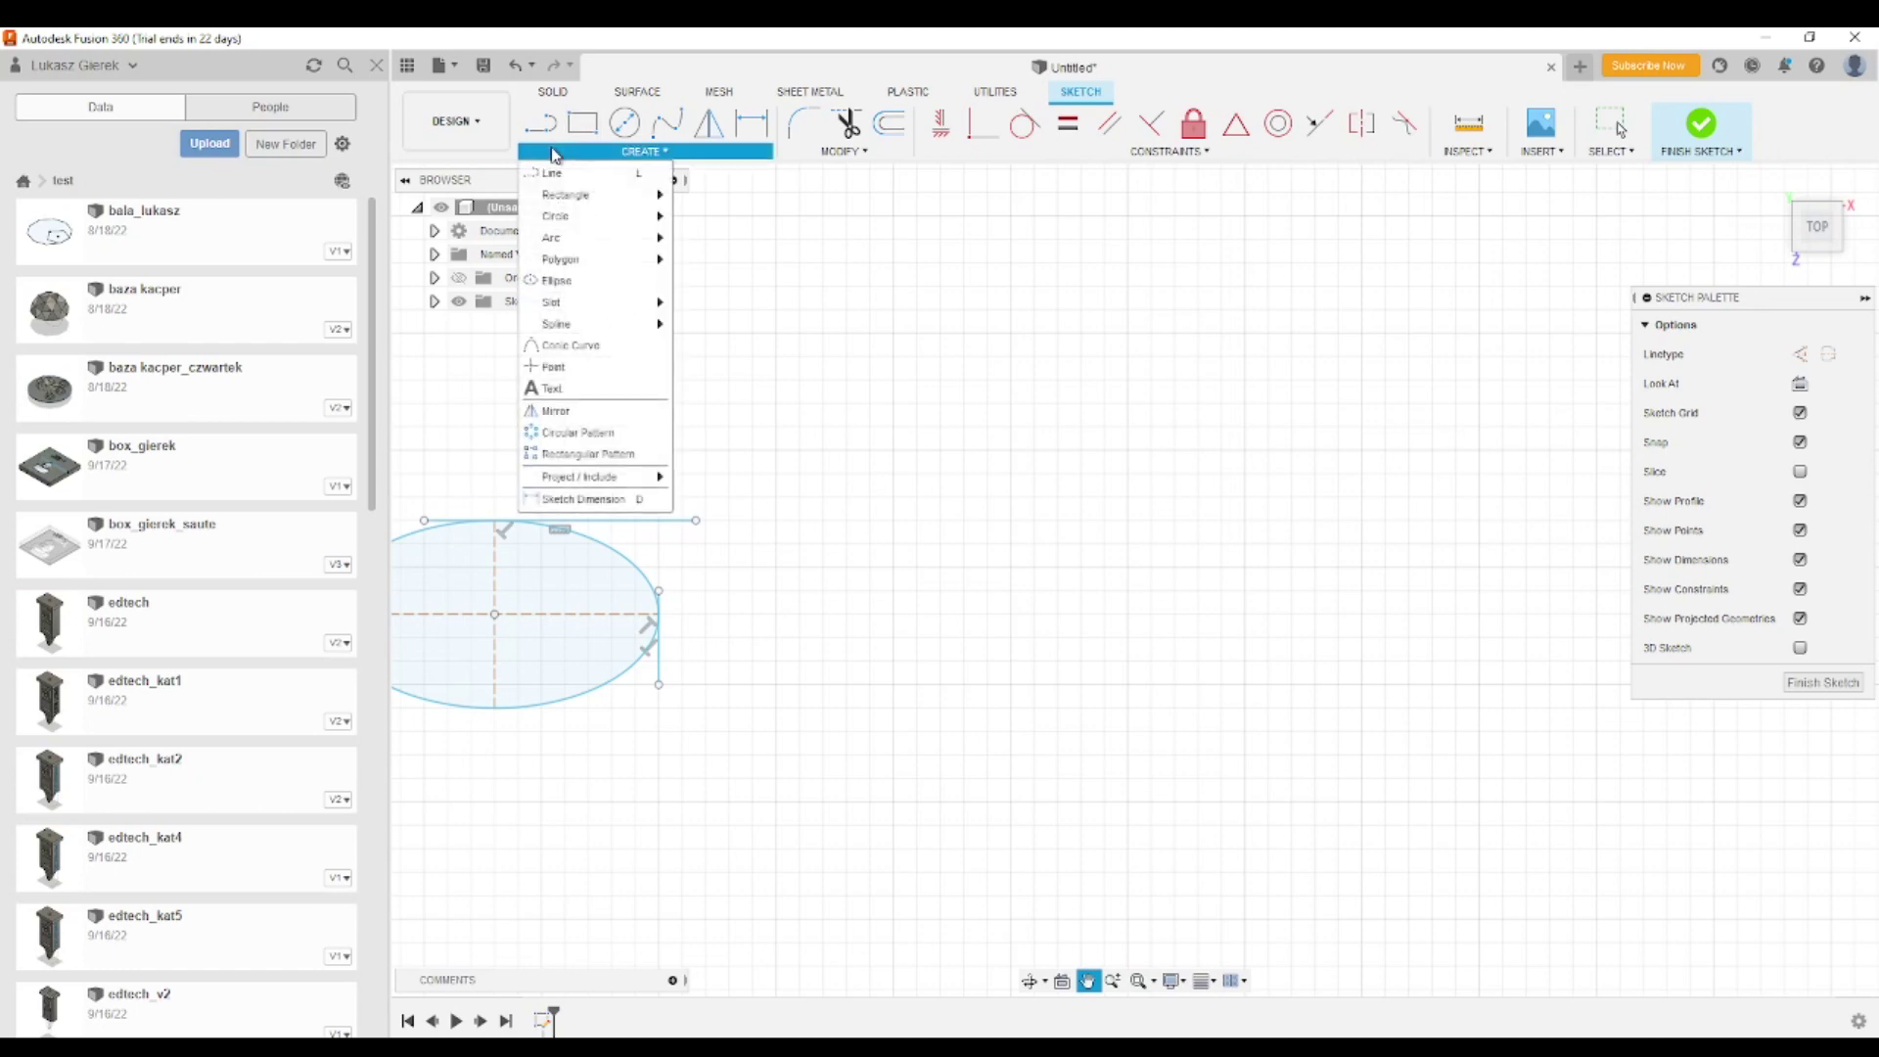
pyautogui.click(570, 281)
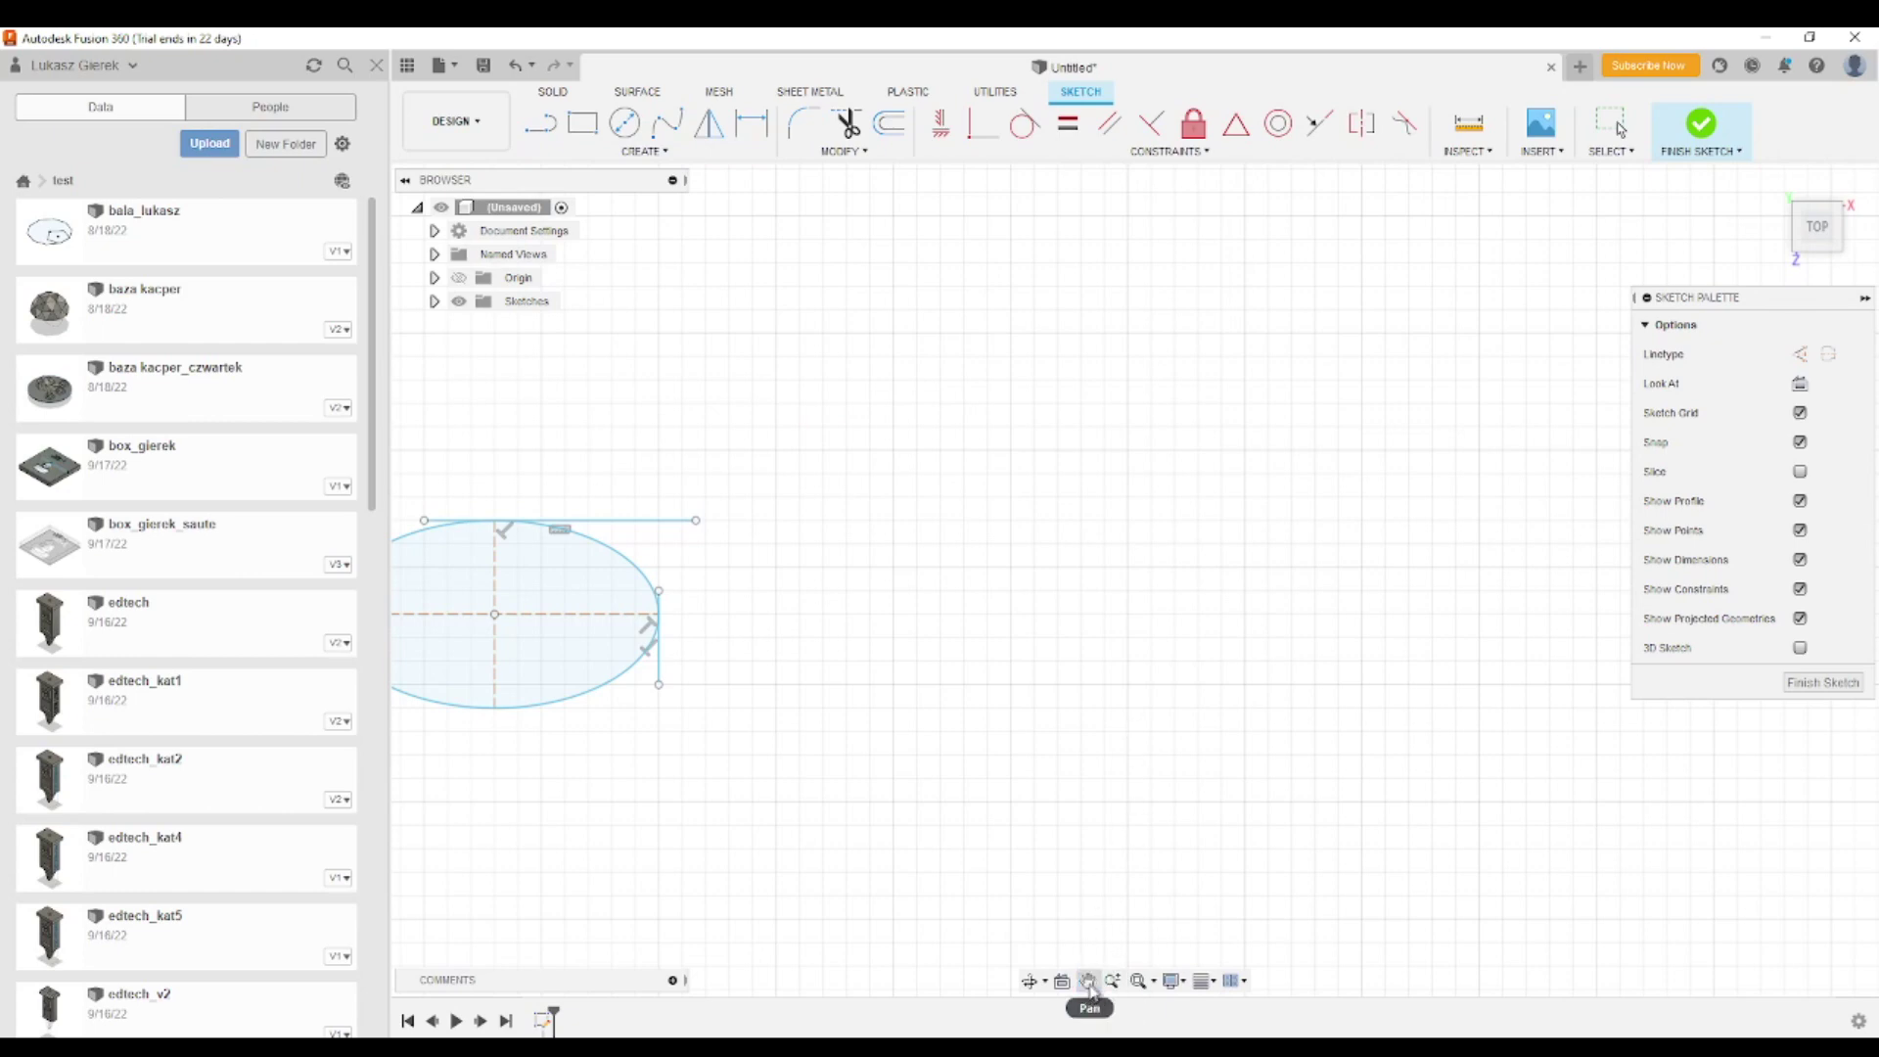
pyautogui.press('Escape')
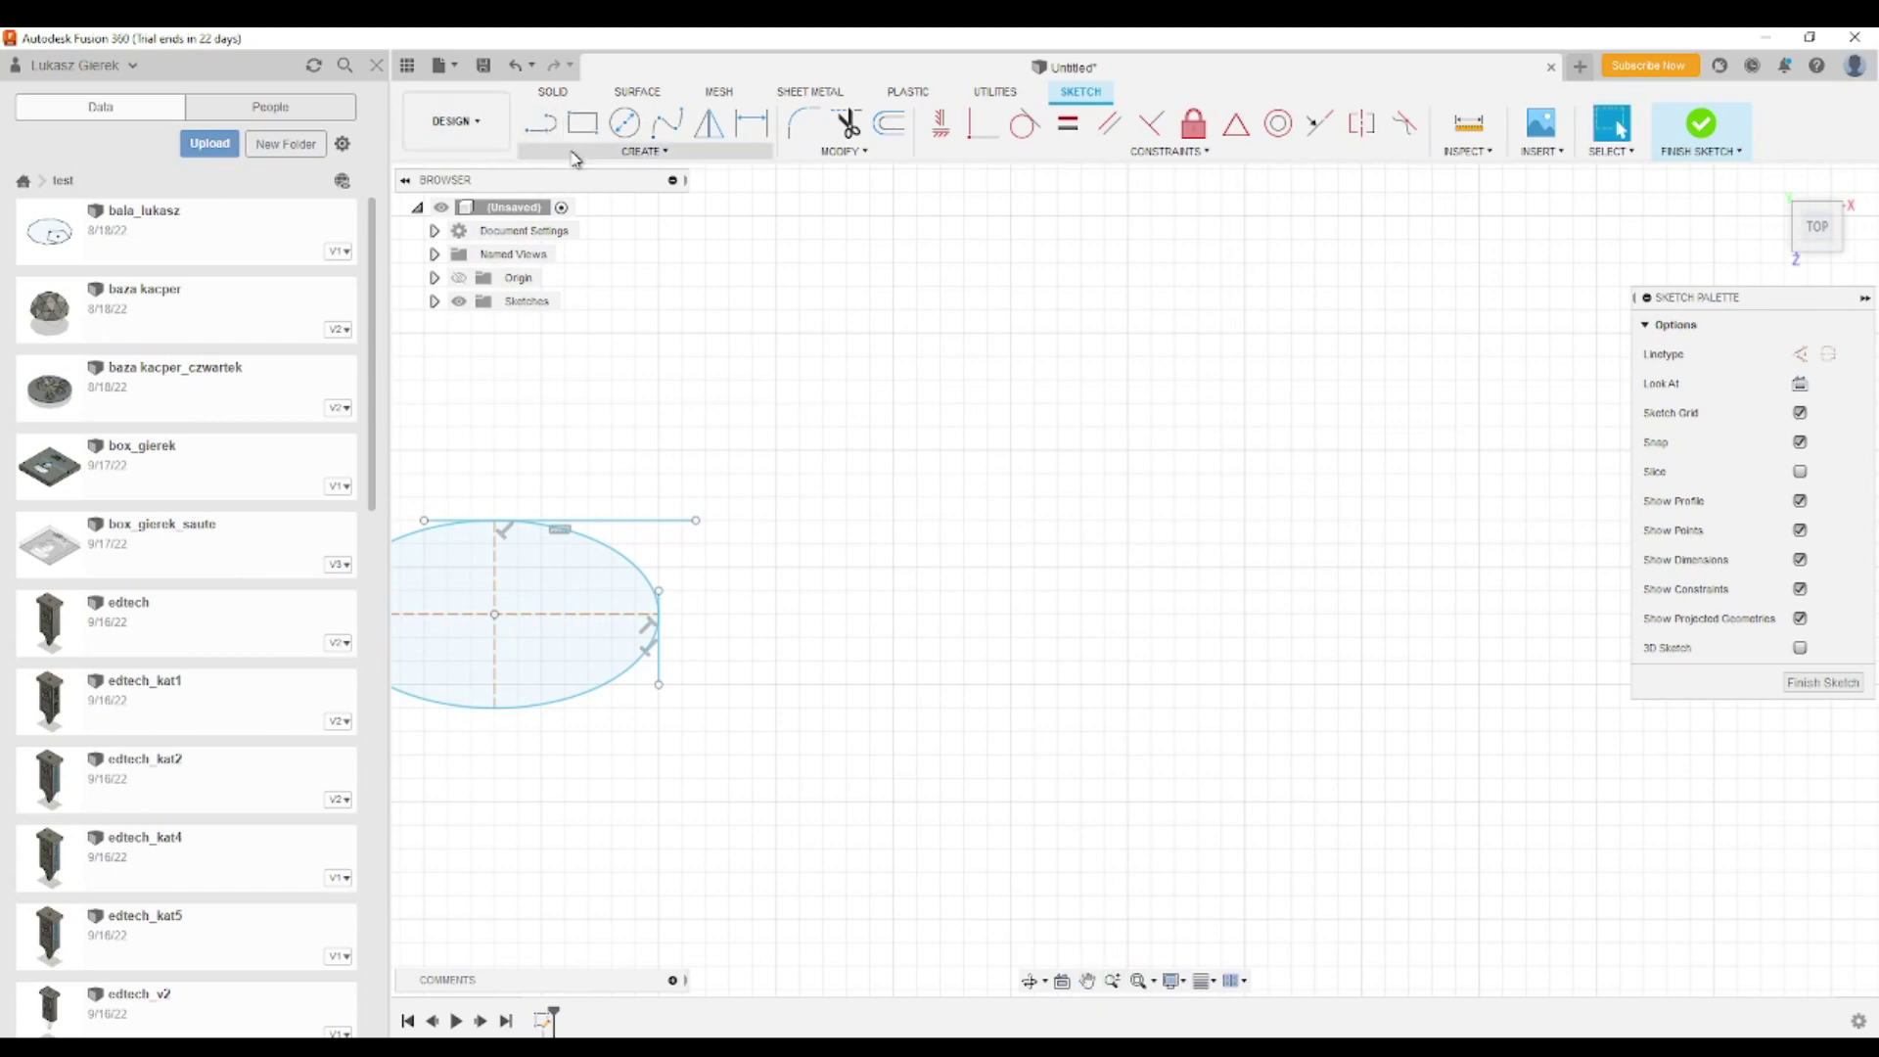
pyautogui.click(587, 152)
pyautogui.click(561, 283)
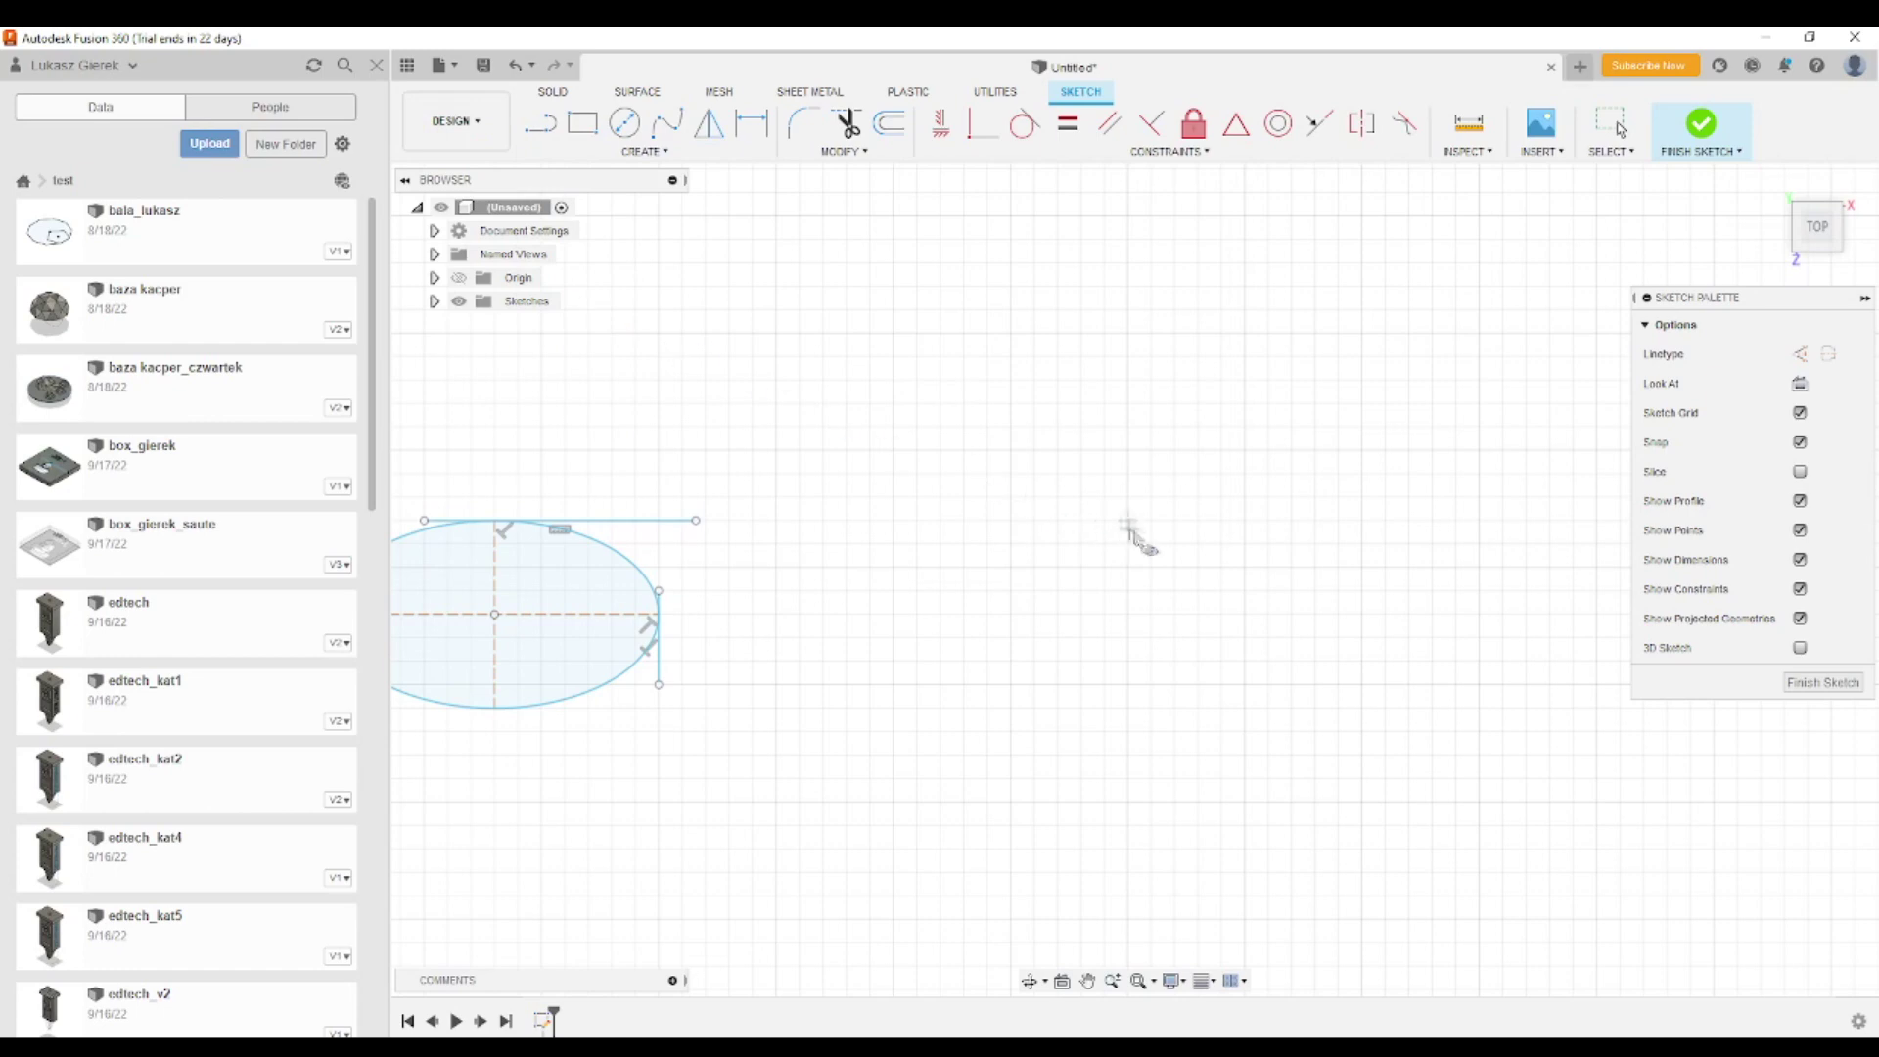
pyautogui.click(1128, 569)
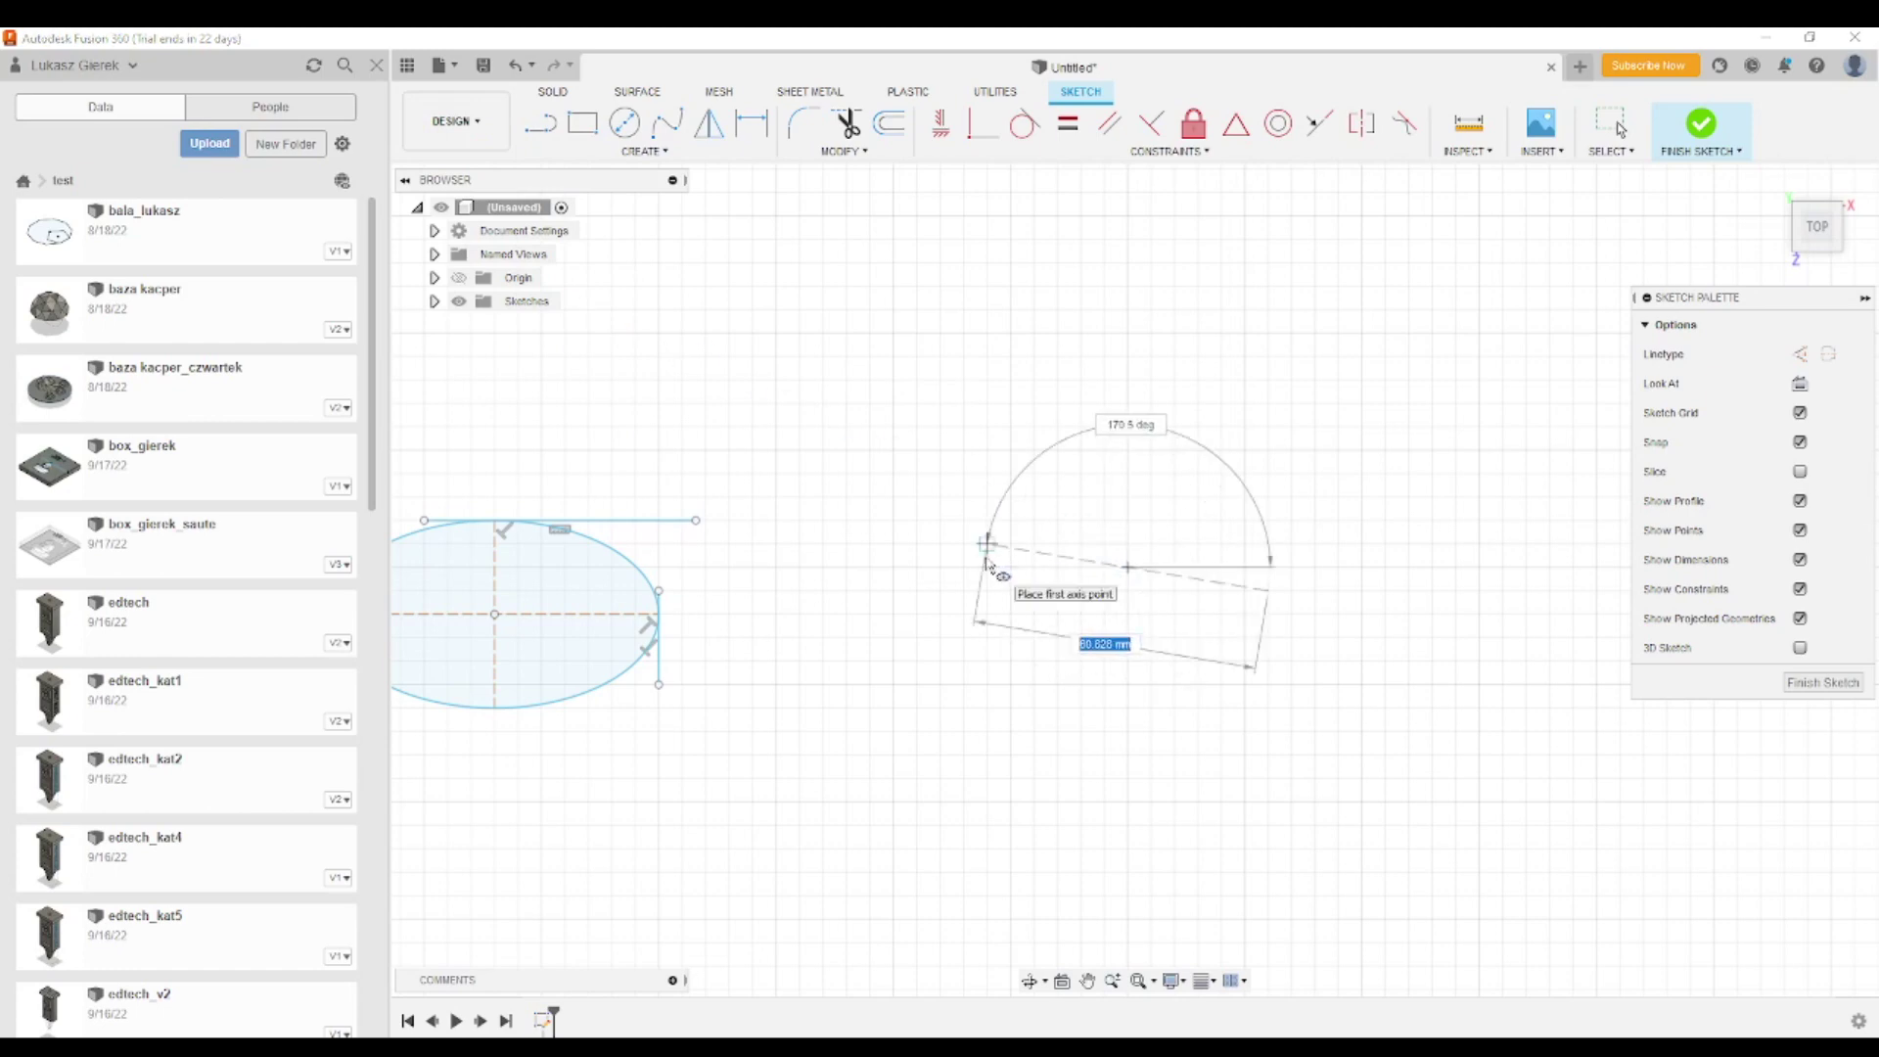
pyautogui.press('Escape')
pyautogui.click(632, 152)
pyautogui.click(558, 281)
pyautogui.click(1009, 568)
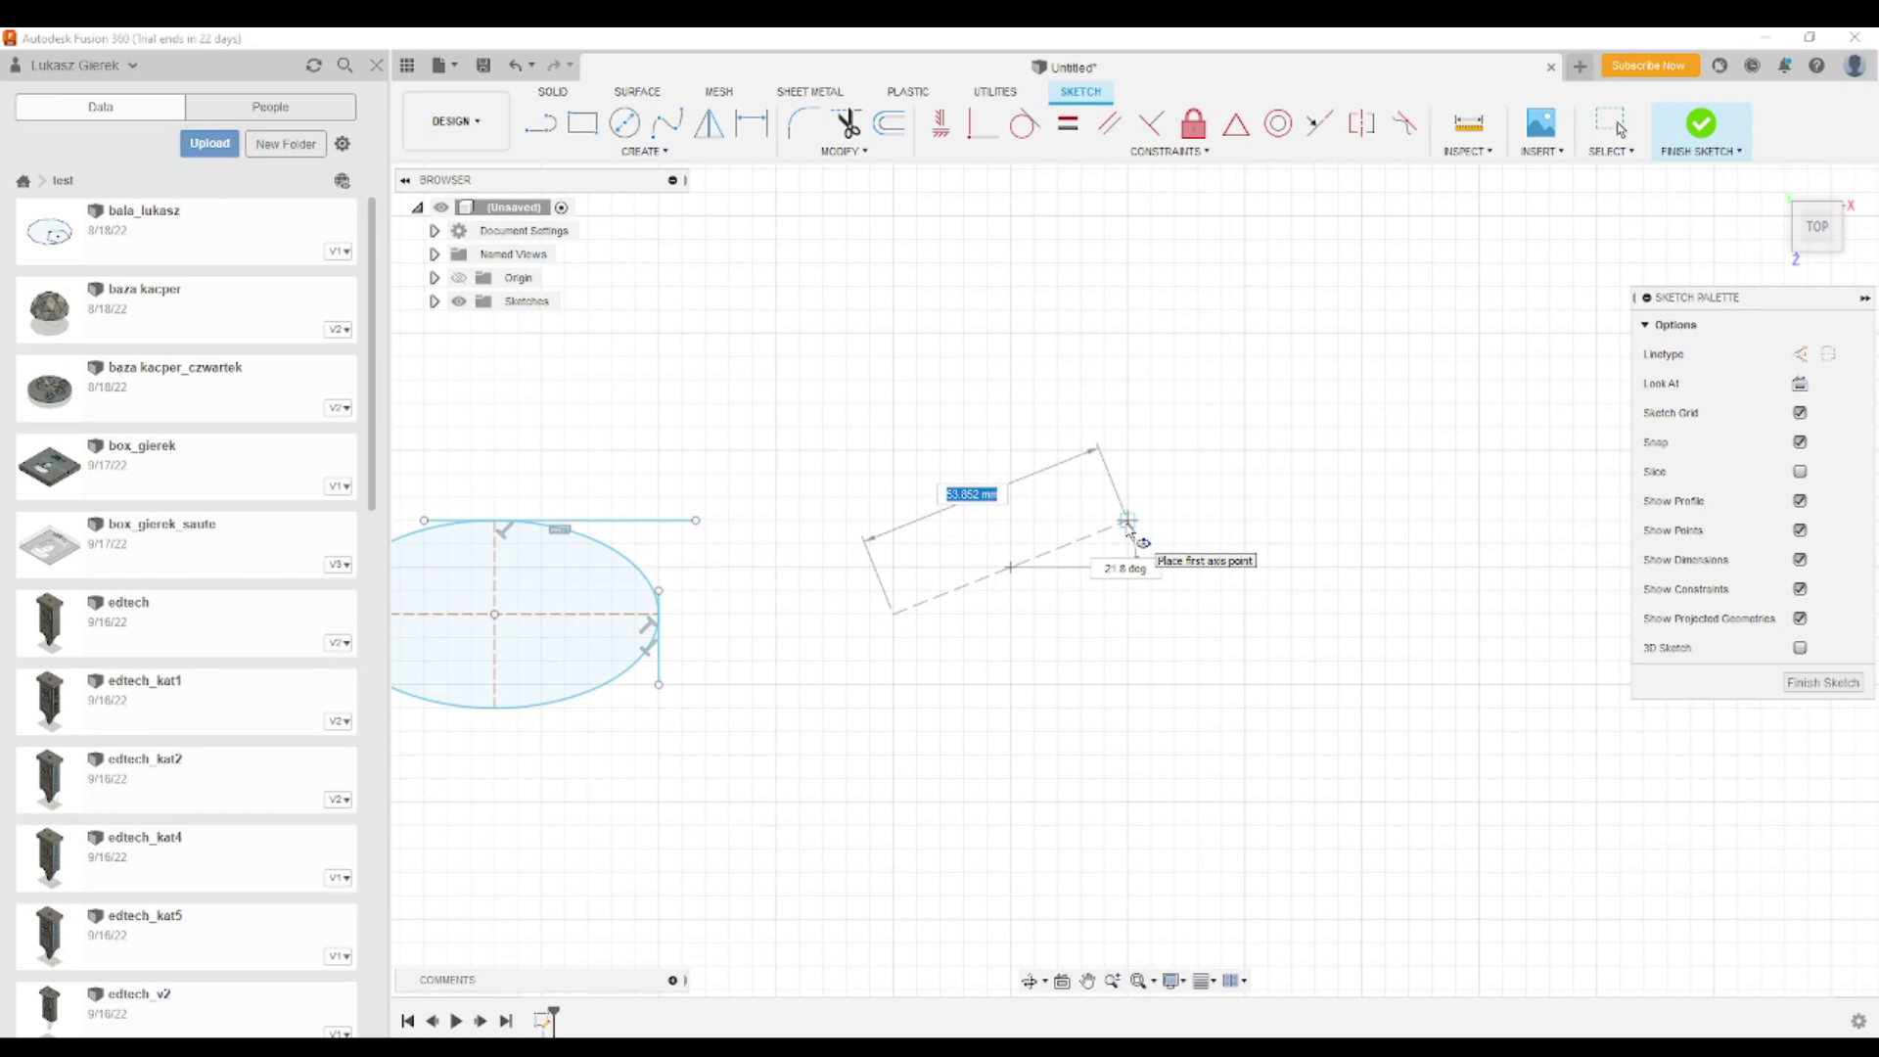
# Step: Give the third ellipse a 56 mm major axis at 30 degrees and a 28 mm minor axis
pyautogui.press('Tab')
pyautogui.write('30')
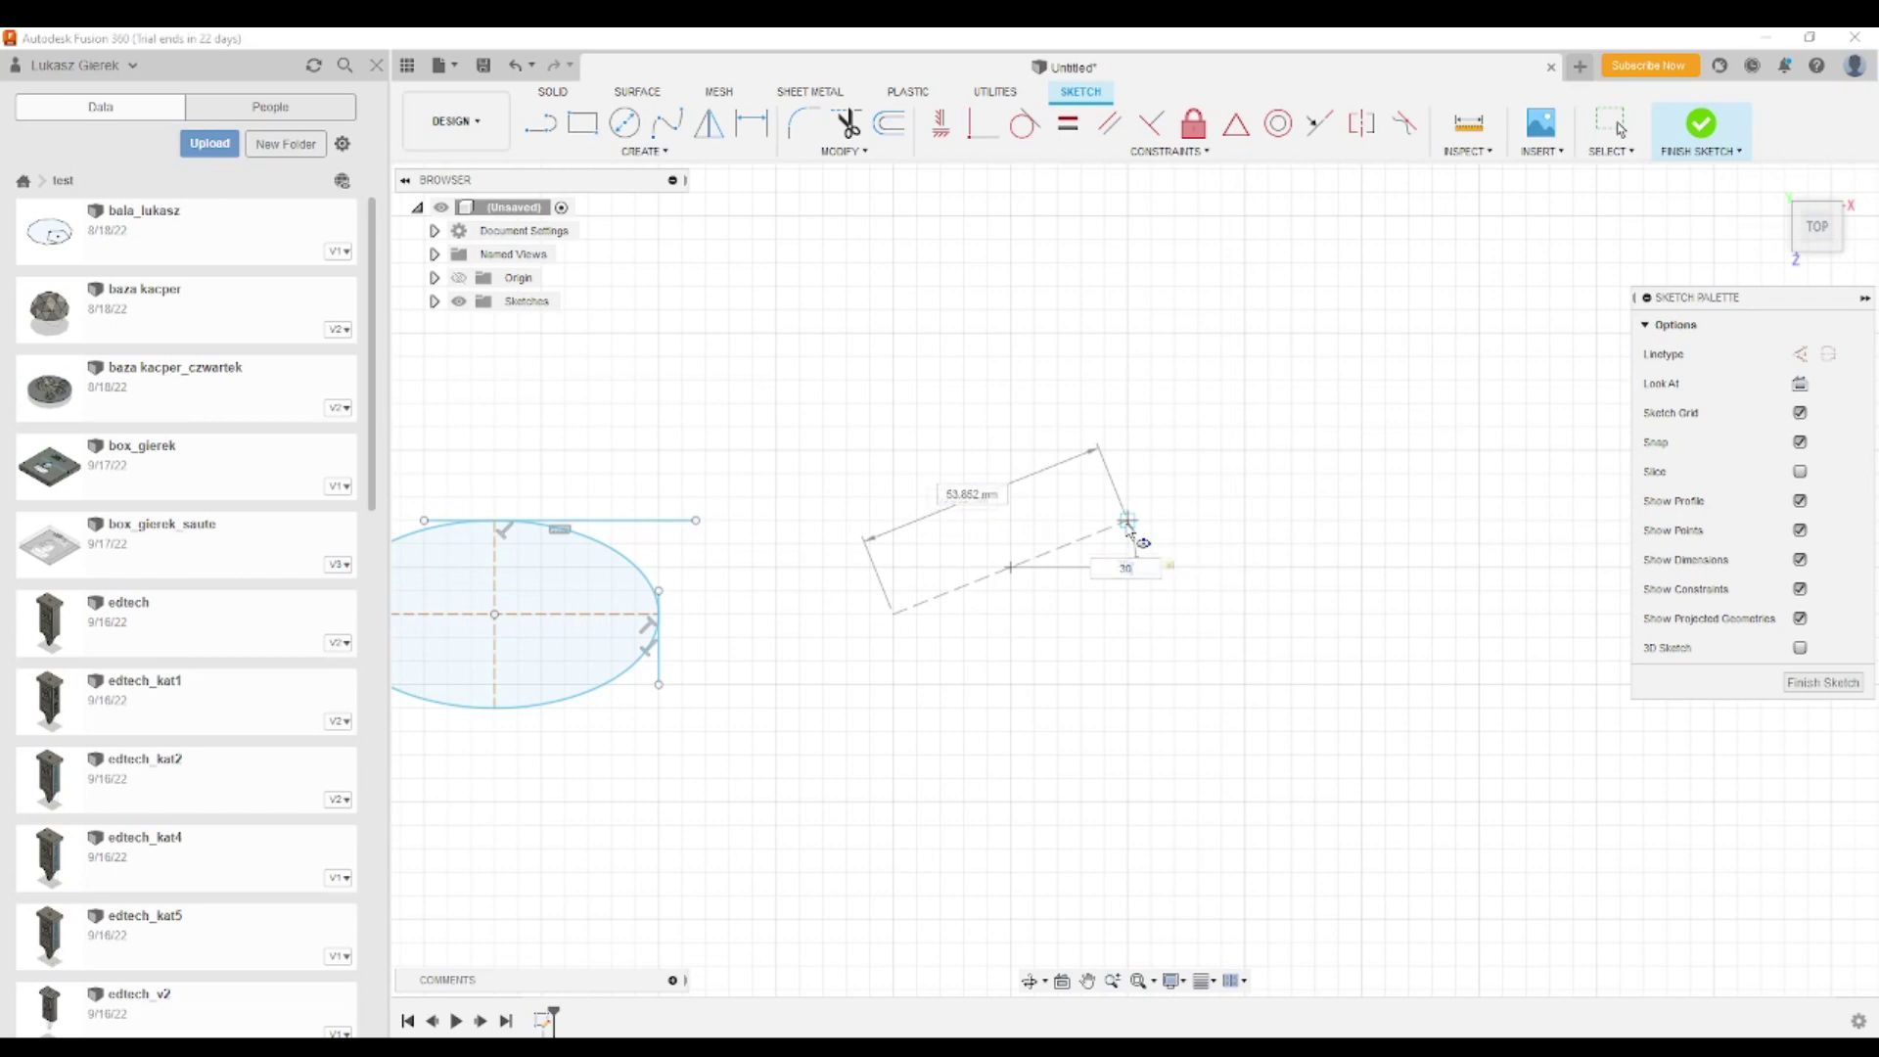
pyautogui.press('Tab')
pyautogui.press('Tab')
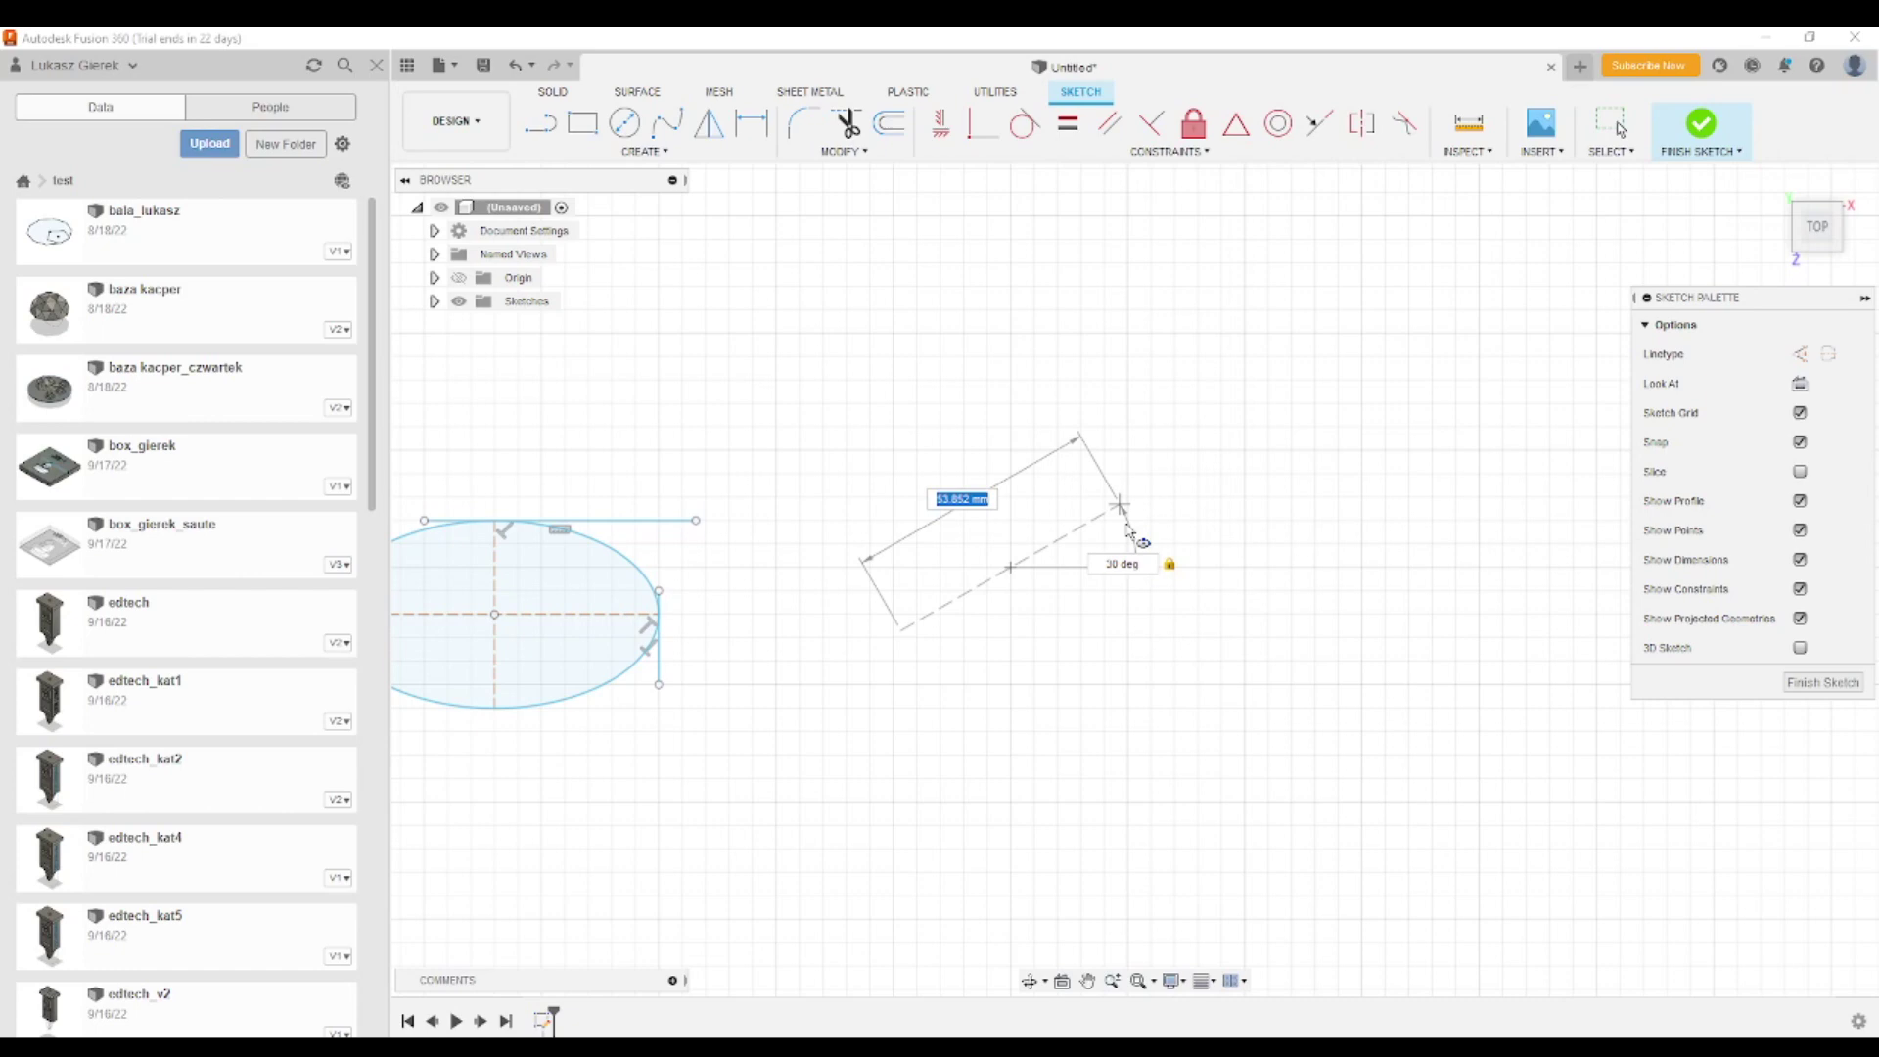
pyautogui.write('56')
pyautogui.press('Tab')
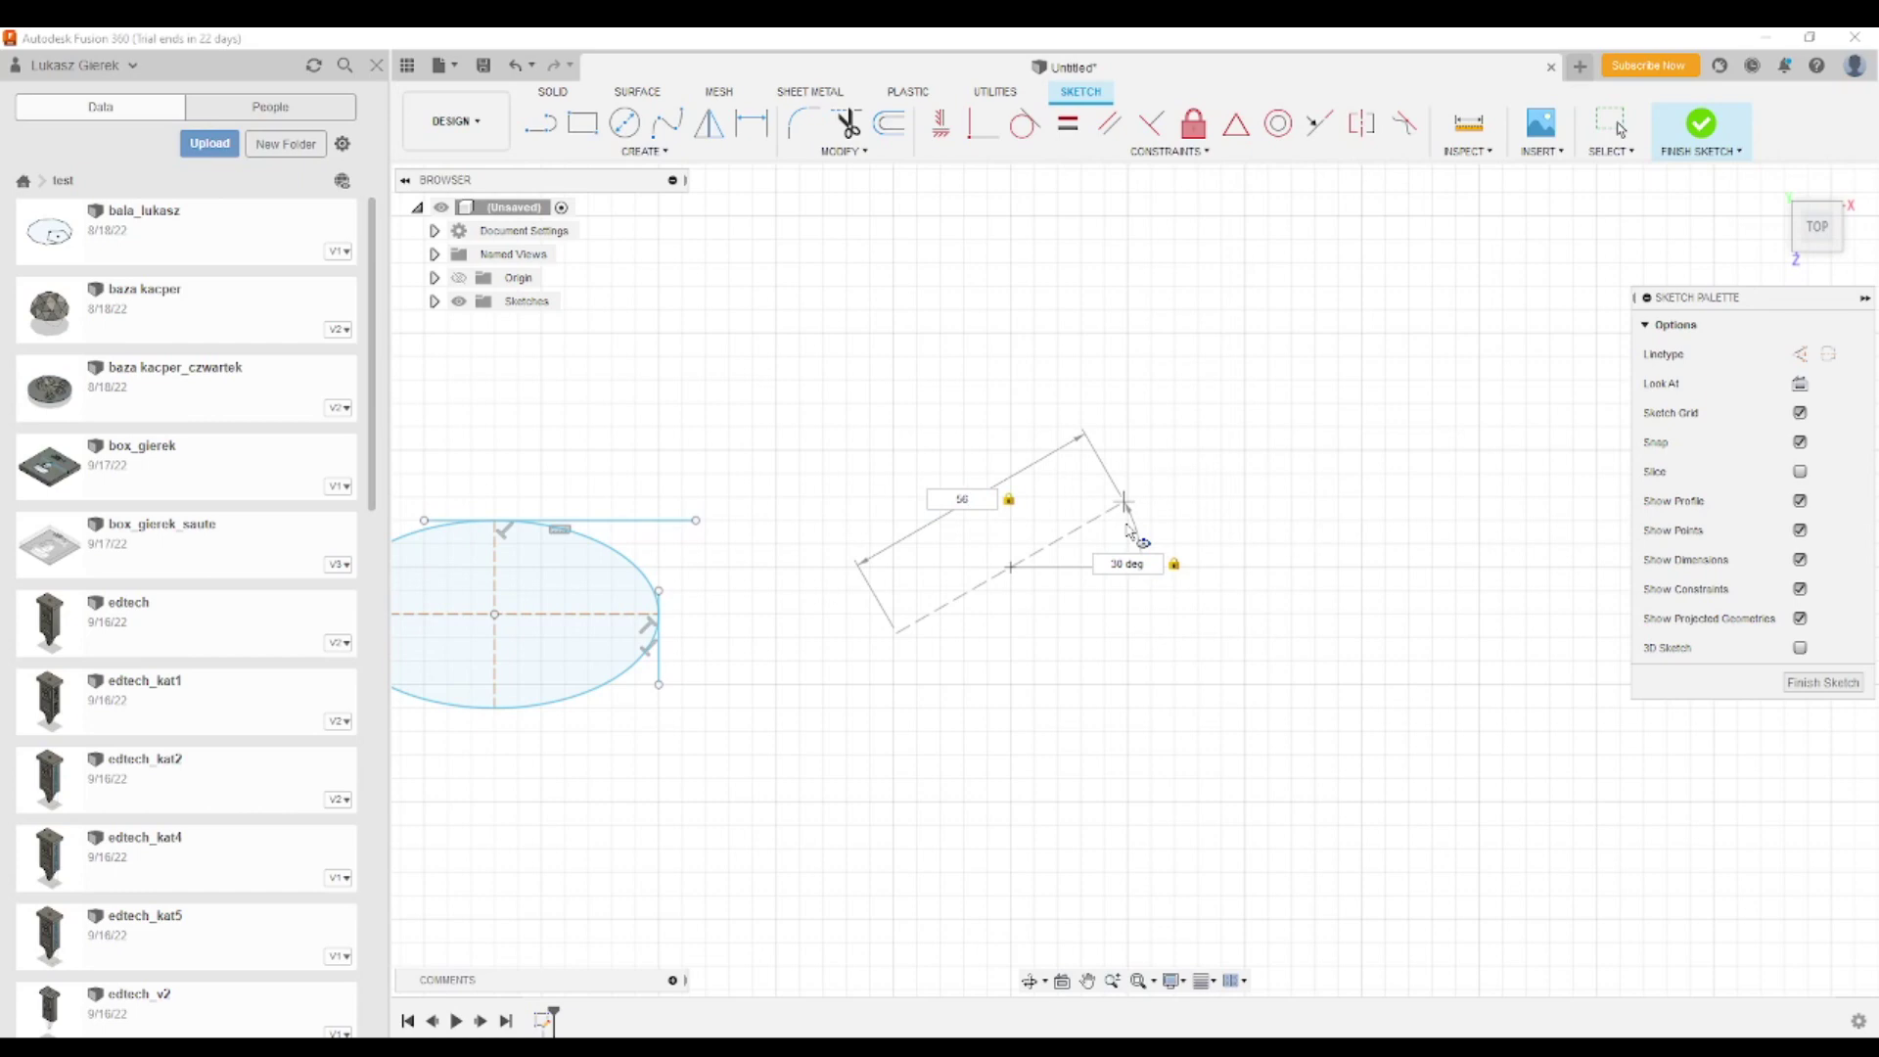
pyautogui.press('Return')
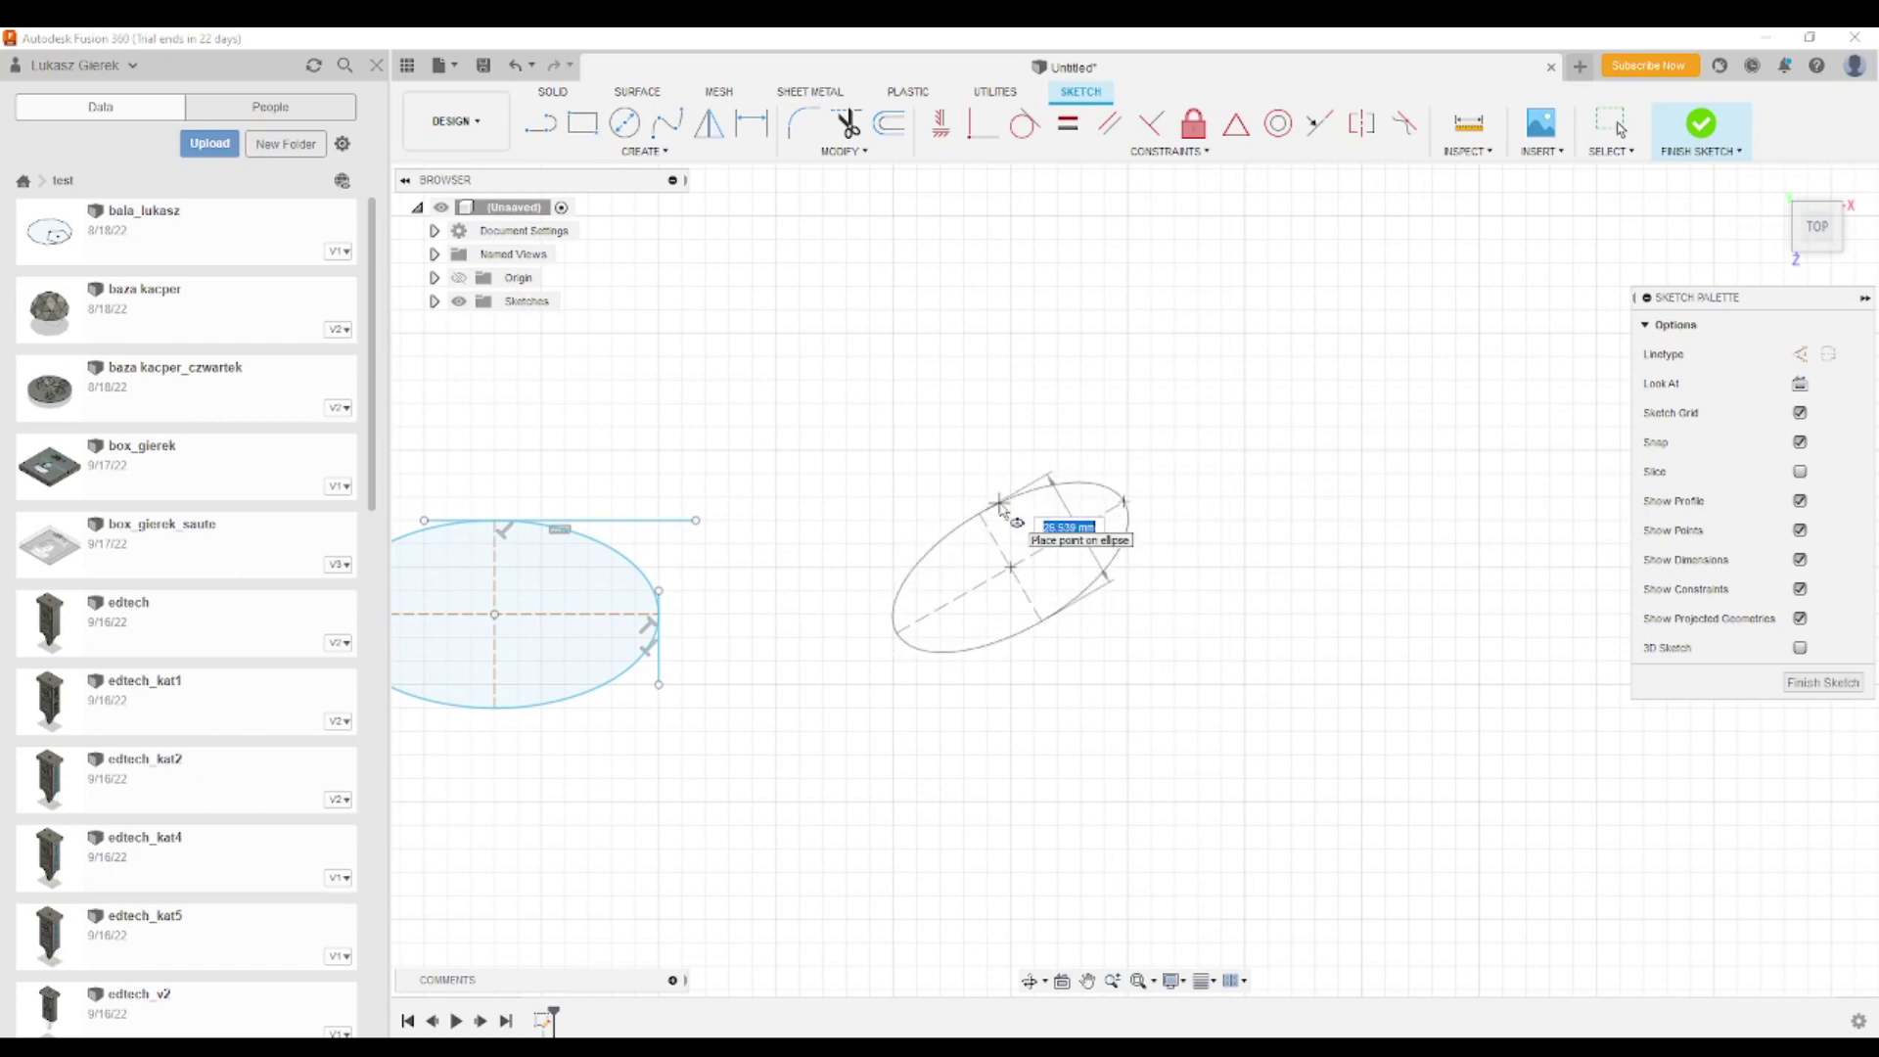
pyautogui.write('20')
pyautogui.press('Tab')
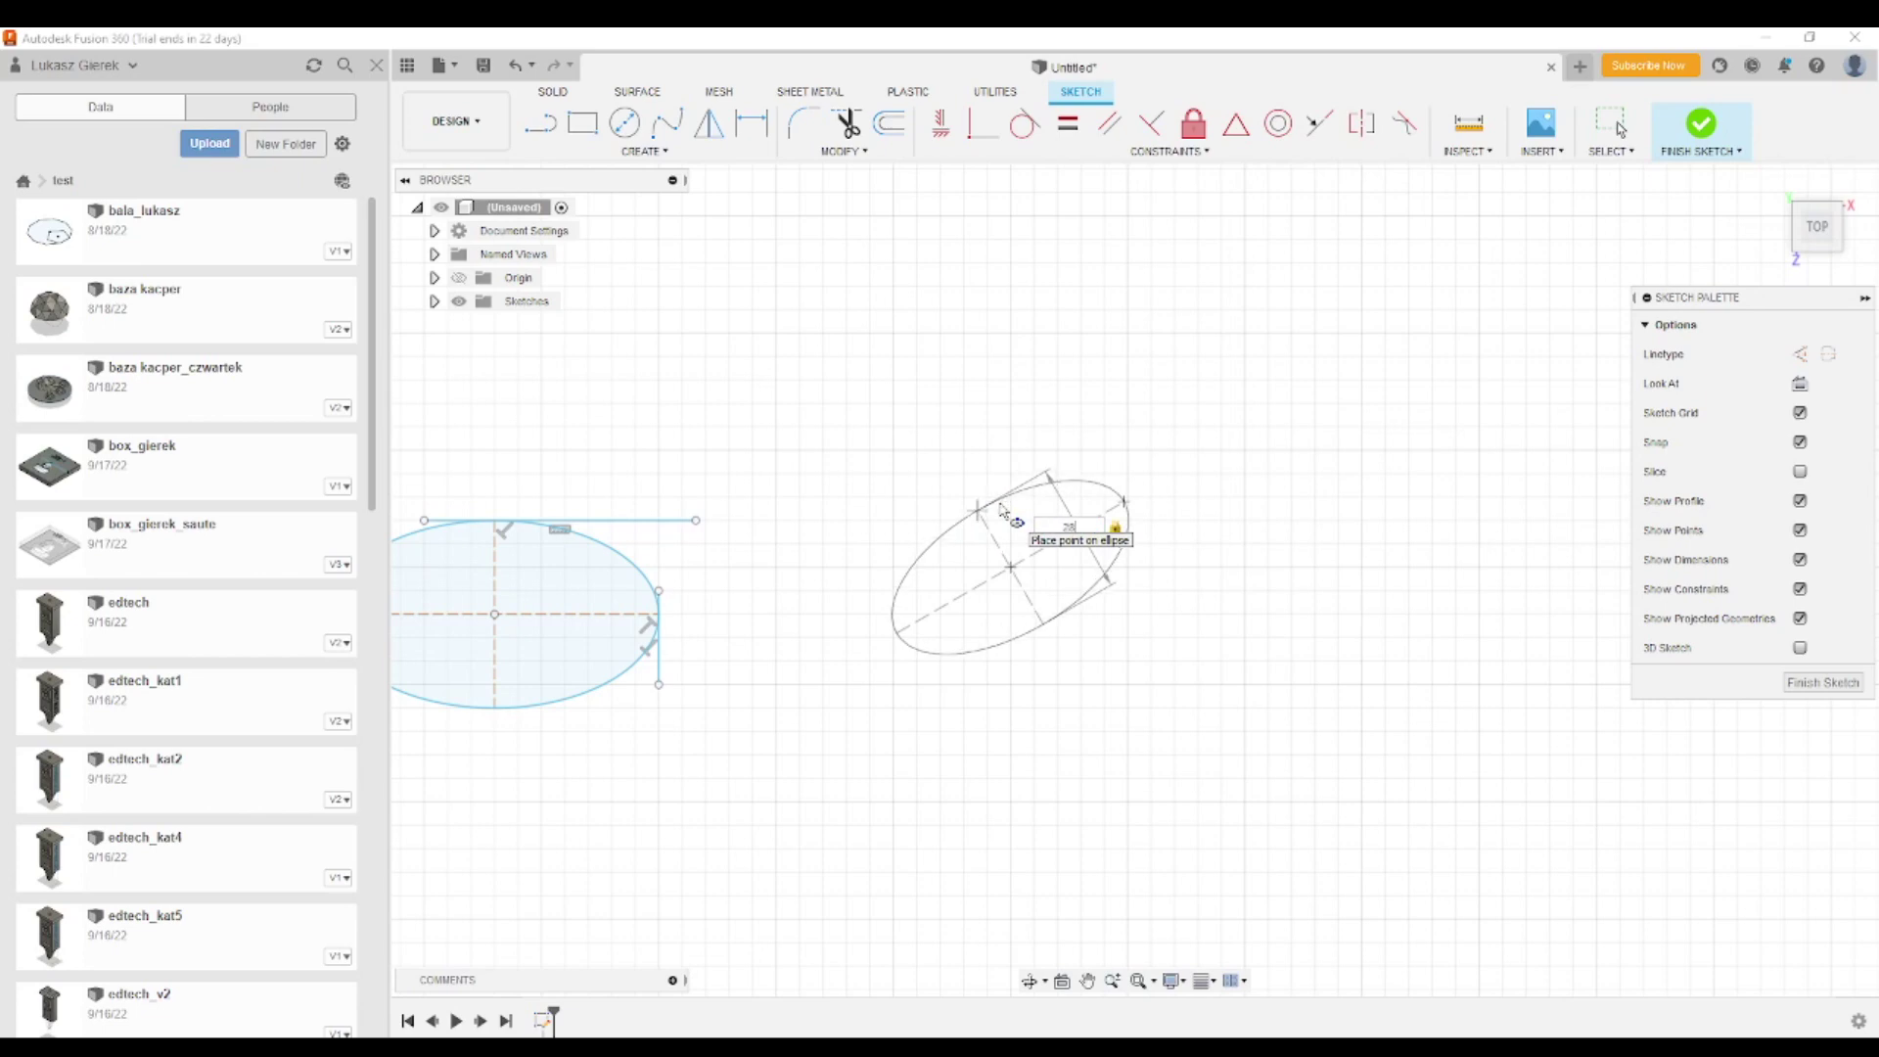
pyautogui.press('Return')
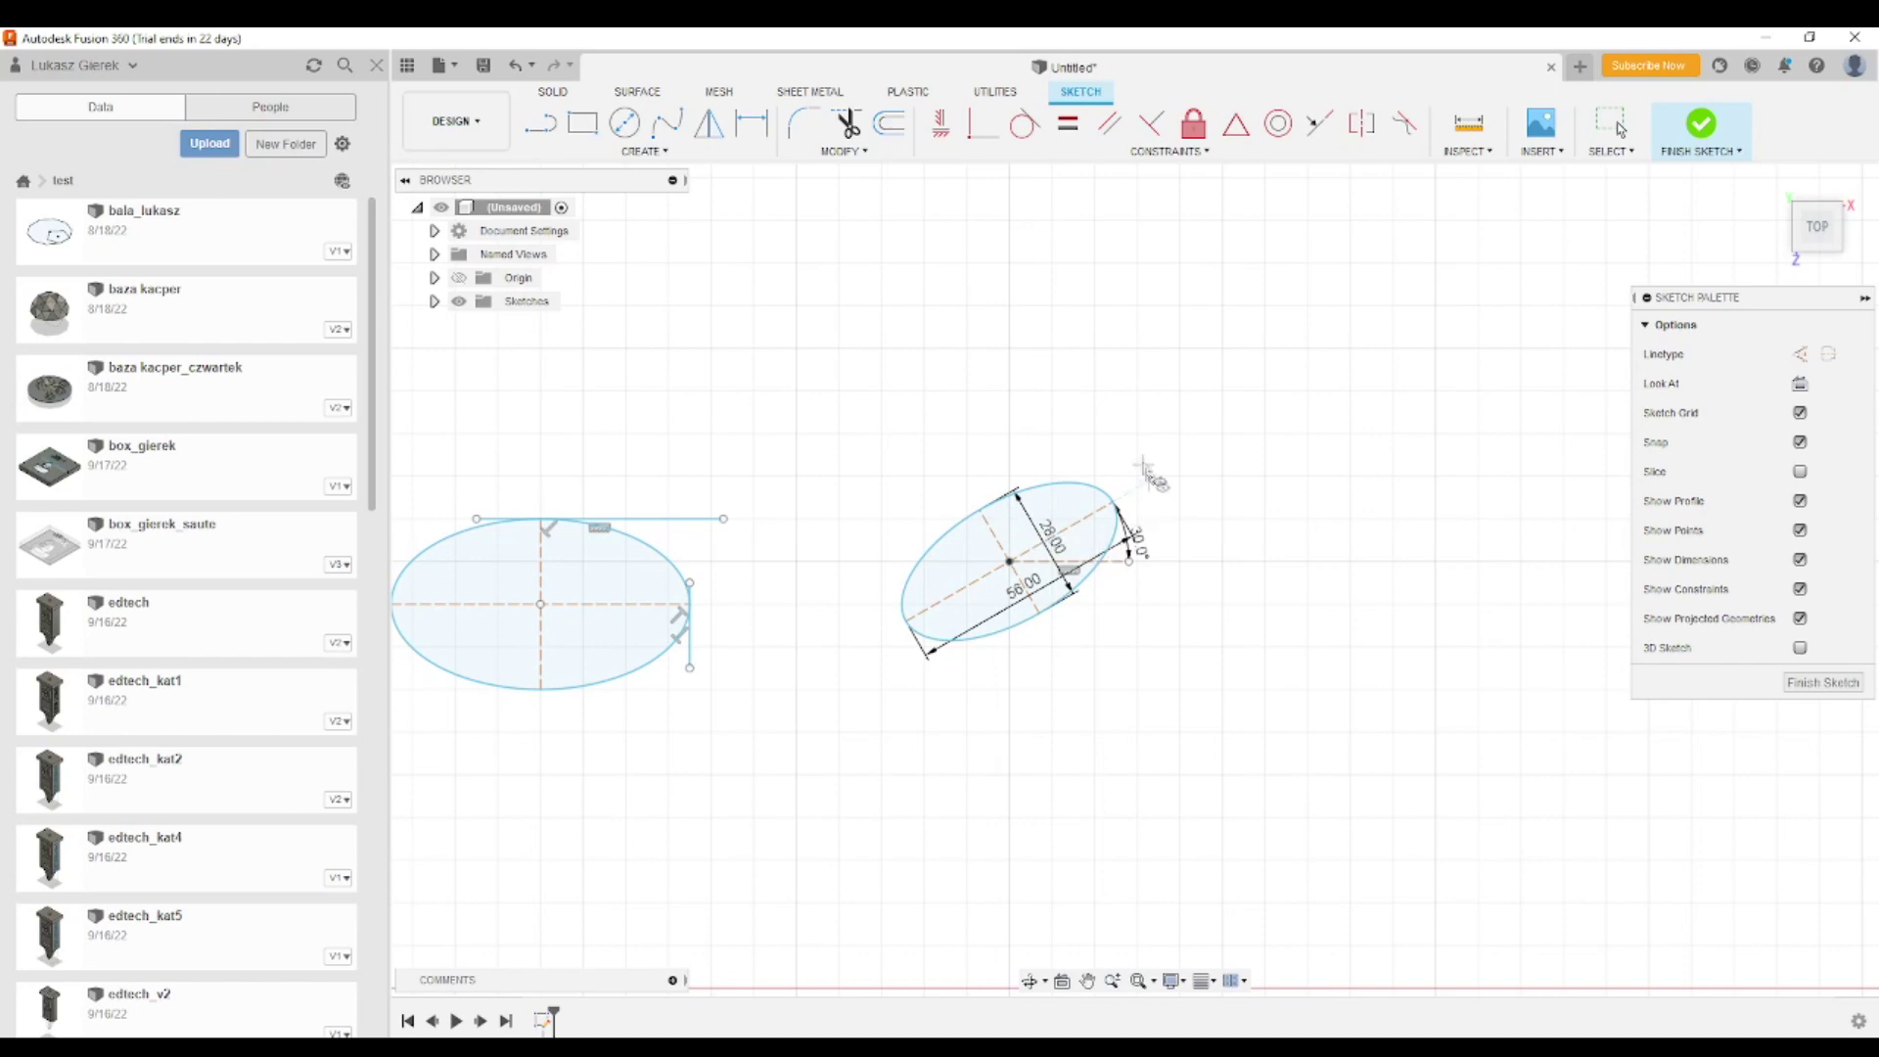
pyautogui.scroll(1, 1023, 593)
pyautogui.scroll(1, 1023, 592)
pyautogui.scroll(2, 1023, 592)
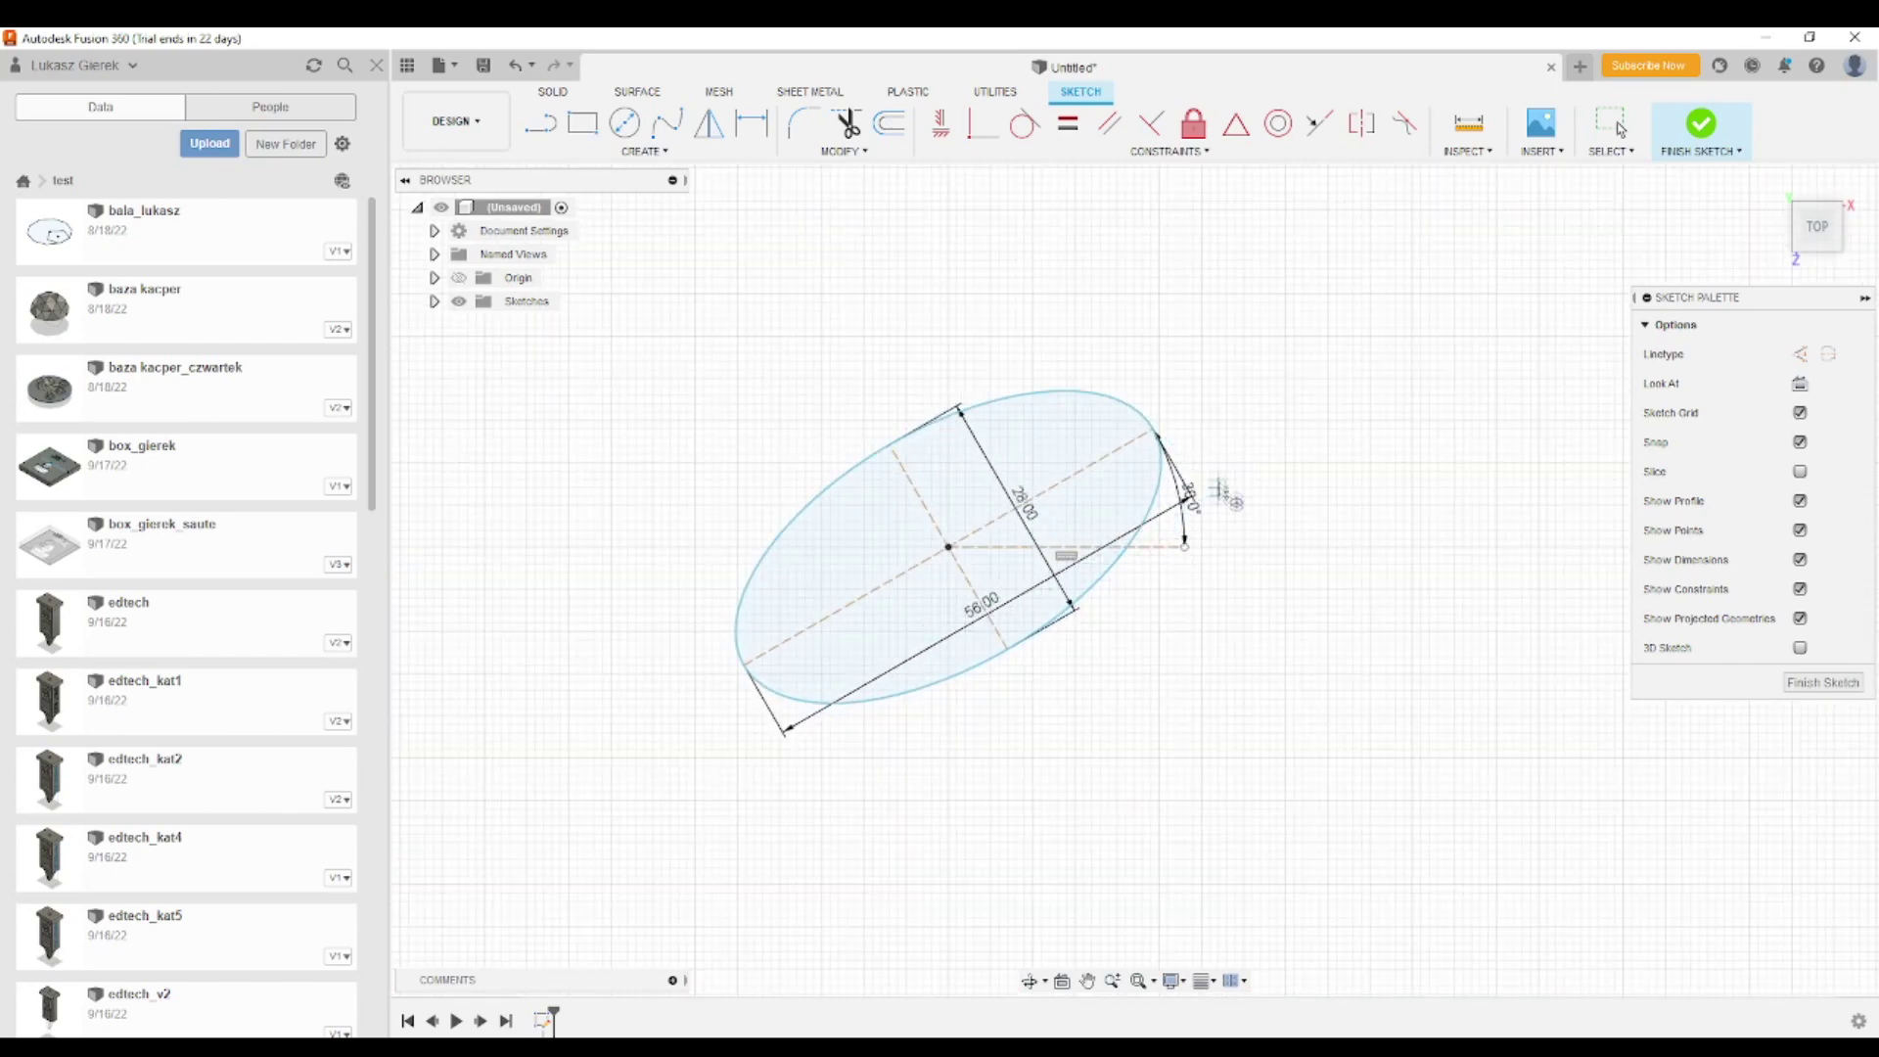
pyautogui.scroll(-2, 1138, 555)
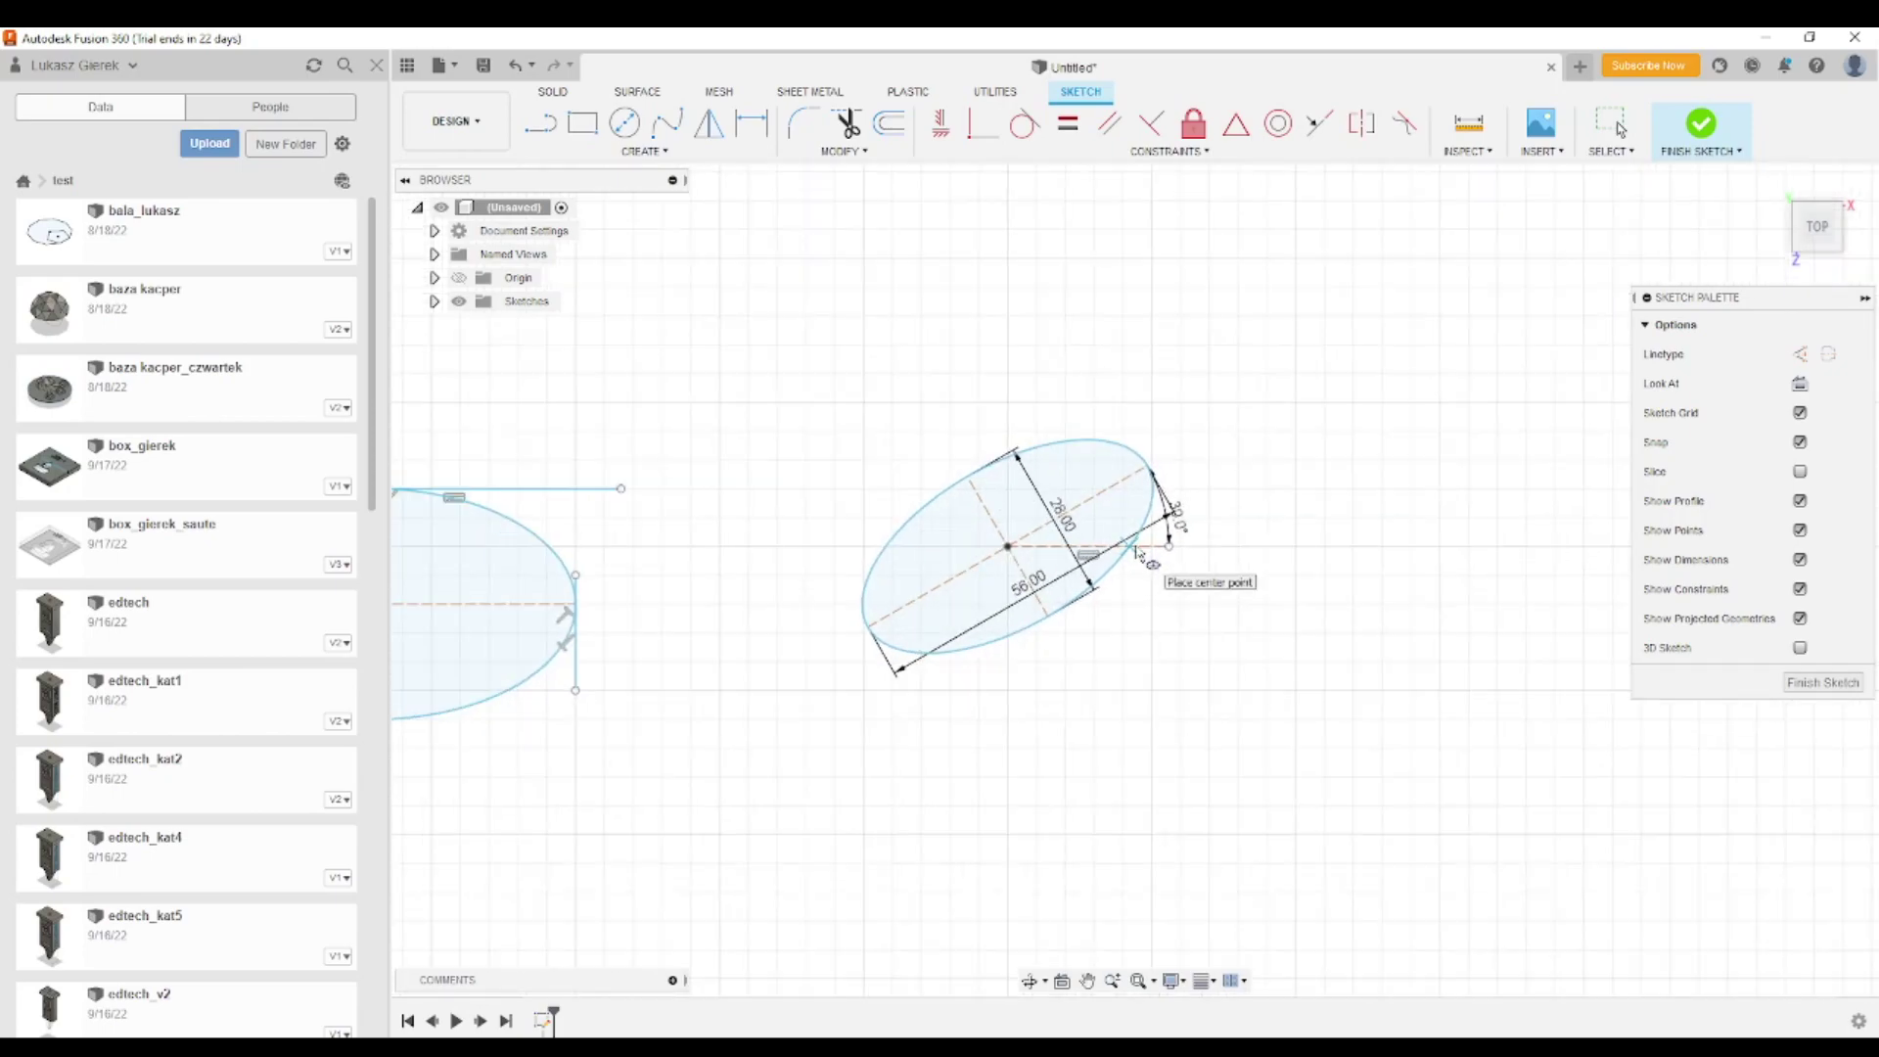